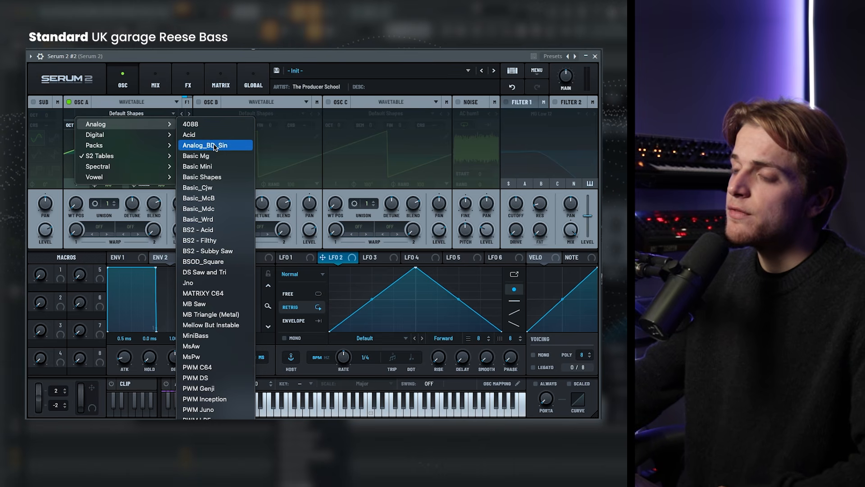
Load the analog Basic Shapes wavetable into Oscillator A and set its octave to -1
click(201, 178)
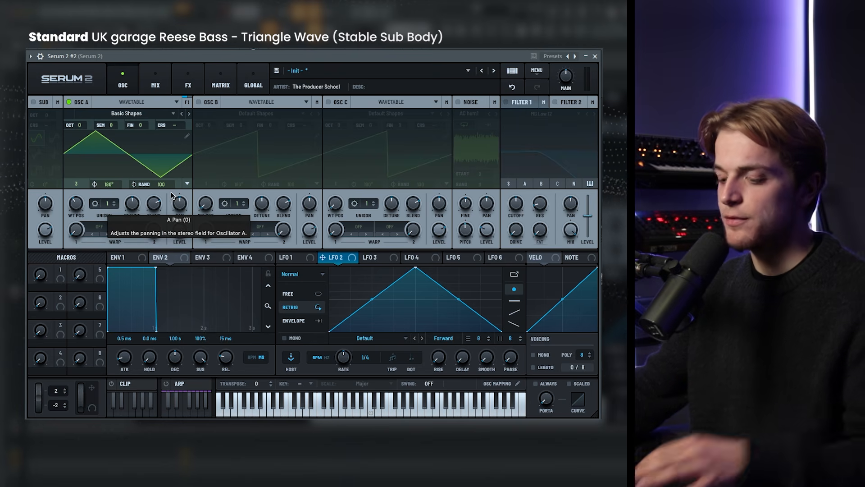
drag(87, 125, 86, 131)
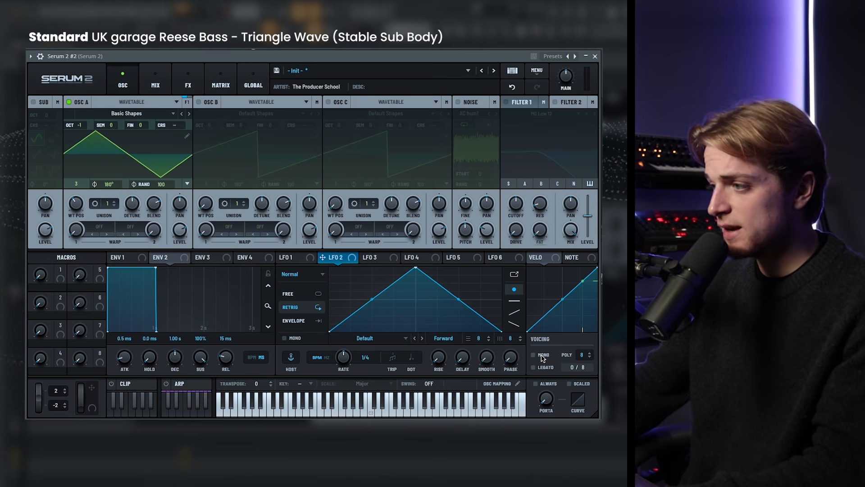
Enable mono and legato voicing, and raise the portamento
drag(546, 397, 549, 378)
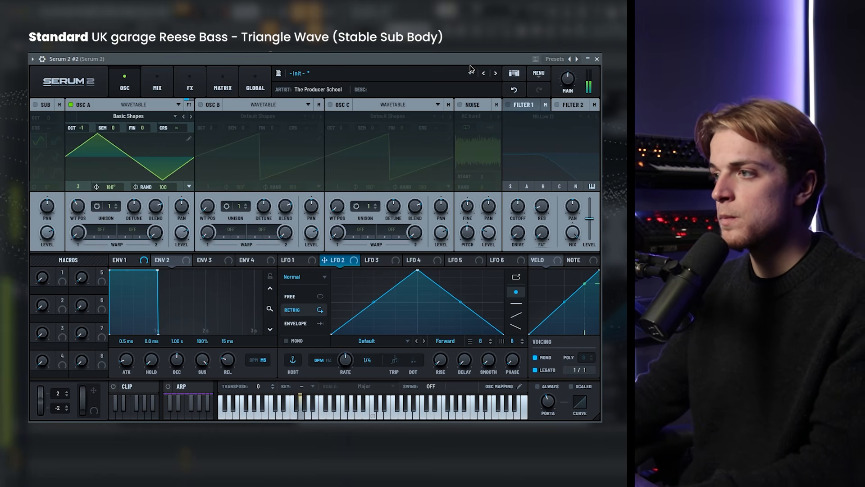
click(97, 206)
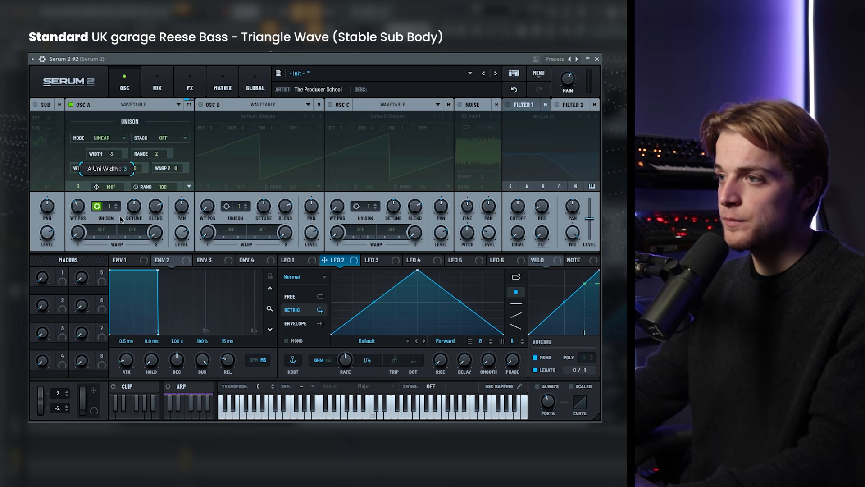
click(99, 206)
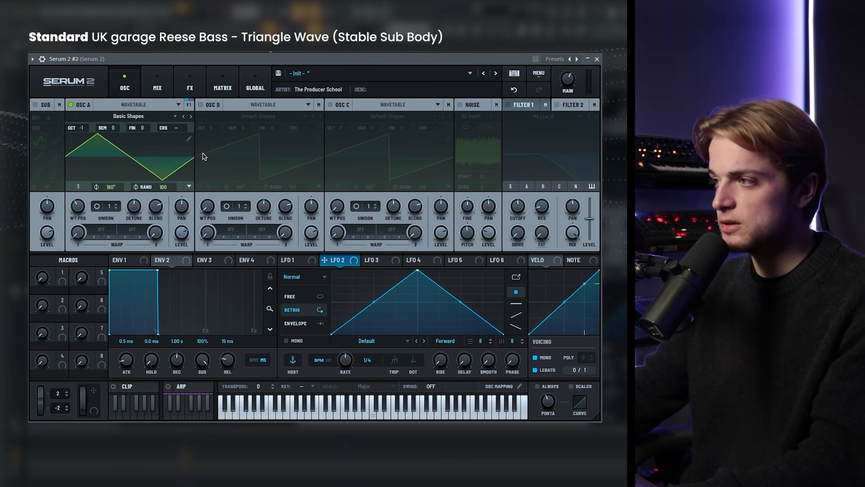
Switch on Filter 1 for Oscillator A and raise its drive
click(525, 107)
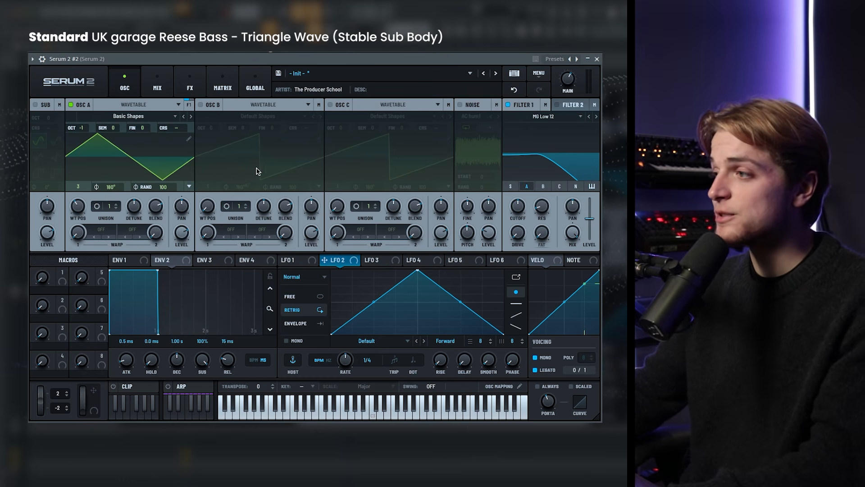
drag(522, 232, 523, 217)
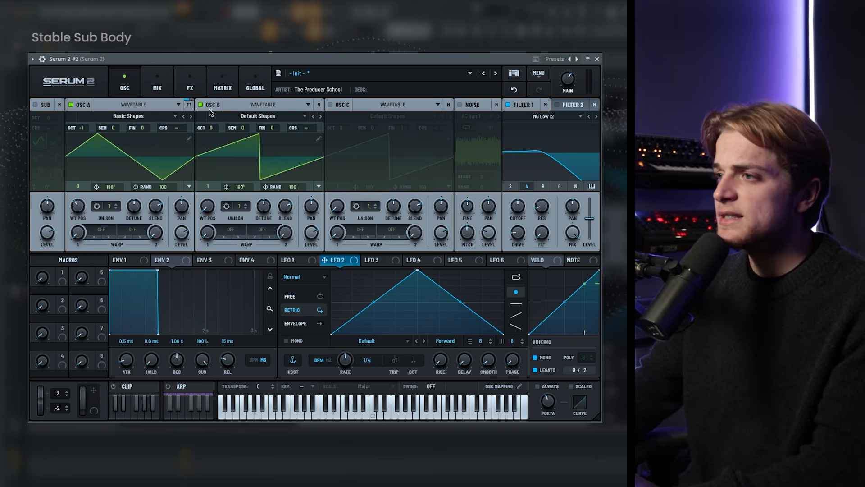
Load the analog Basic Shapes wavetable into Oscillator B
click(218, 118)
mouse_move(218, 123)
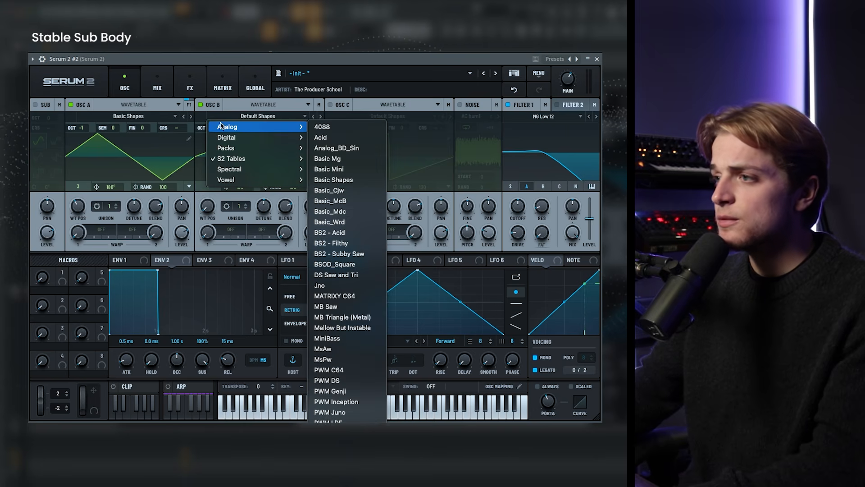
click(336, 188)
drag(206, 205, 247, 203)
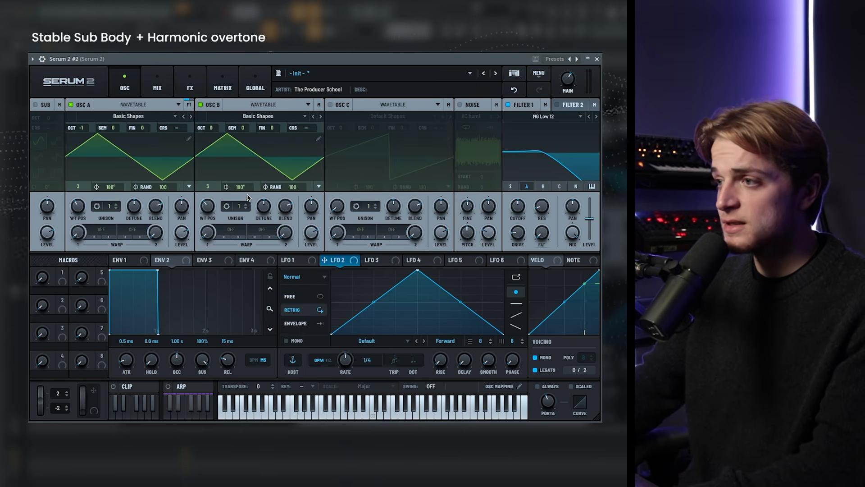
Give Oscillator B two lightly detuned unison voices and tune it up by 7 semitones
click(246, 204)
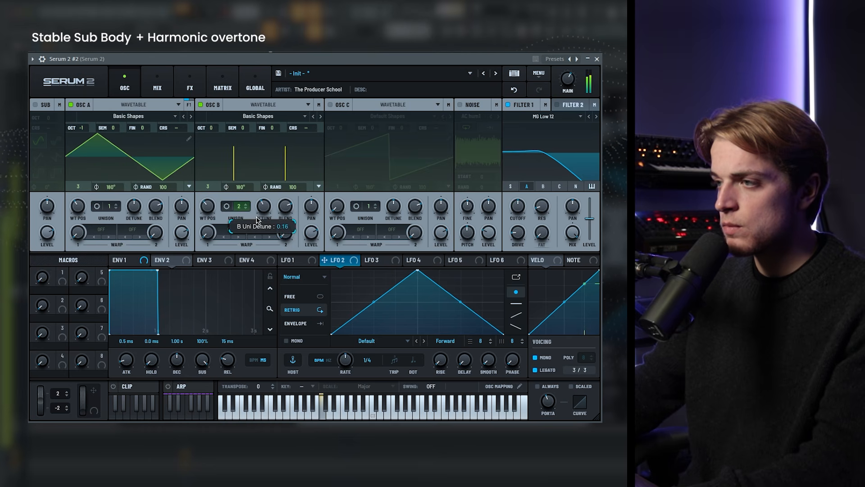
drag(258, 221, 259, 224)
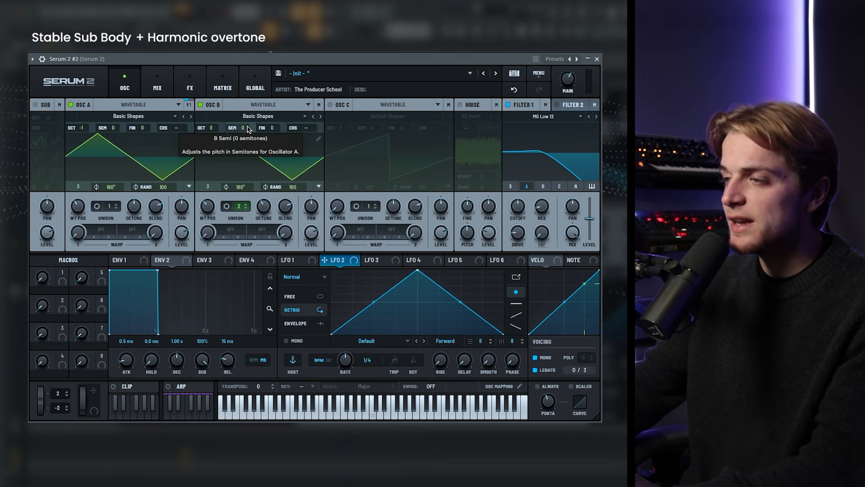
scroll(248, 129, up, 1)
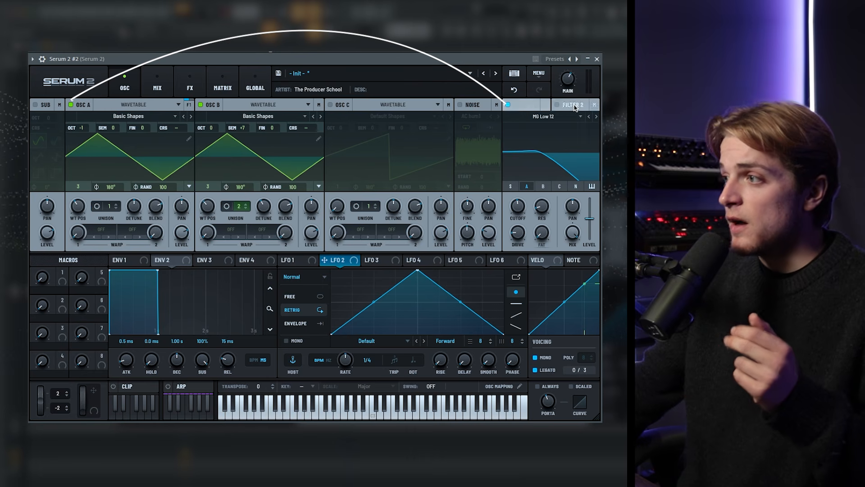
Switch on Filter 2 and route Oscillator B through it, keeping Oscillator A on Filter 1
click(558, 109)
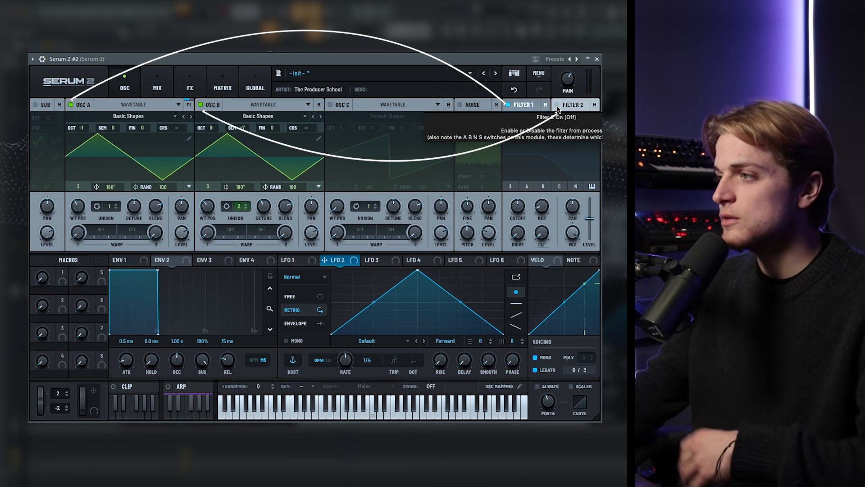
click(557, 105)
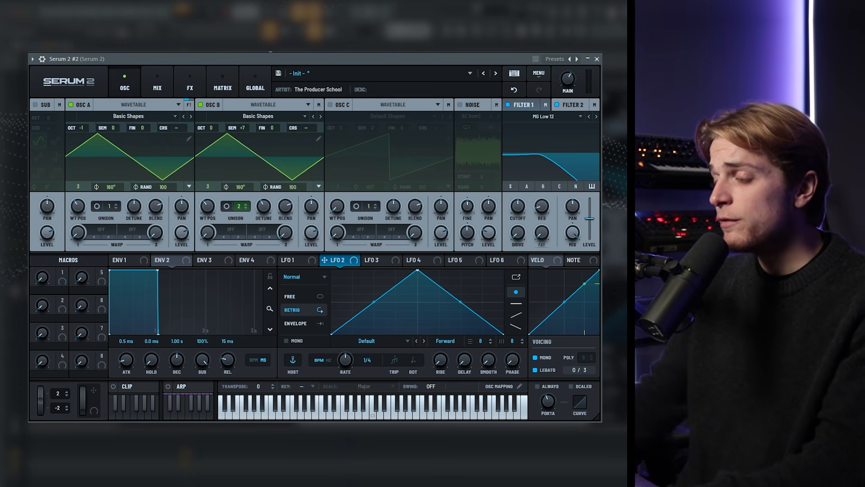
click(521, 106)
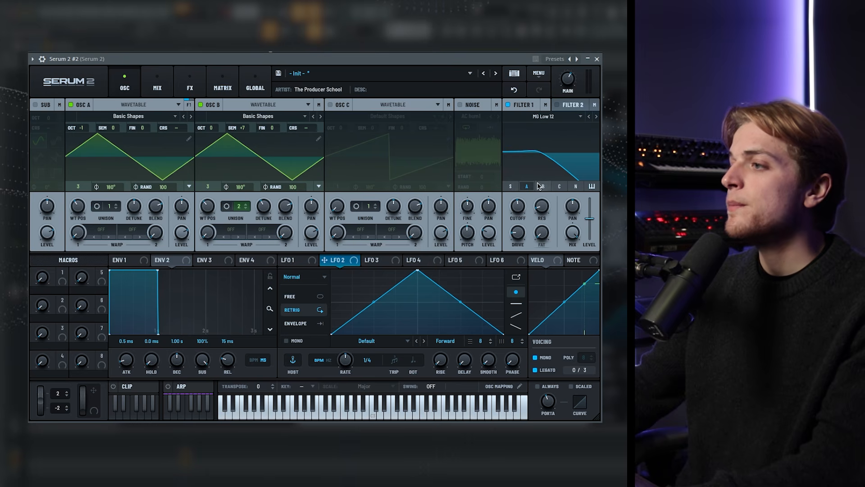
click(558, 105)
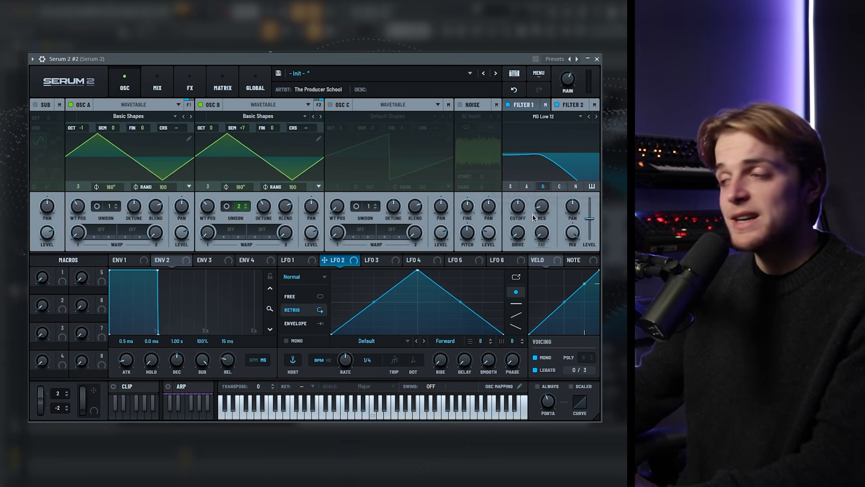
Set Filter 2's resonance to 54% and its cutoff to about 799 Hz, with Oscillator A temporarily switched off
drag(541, 213, 525, 220)
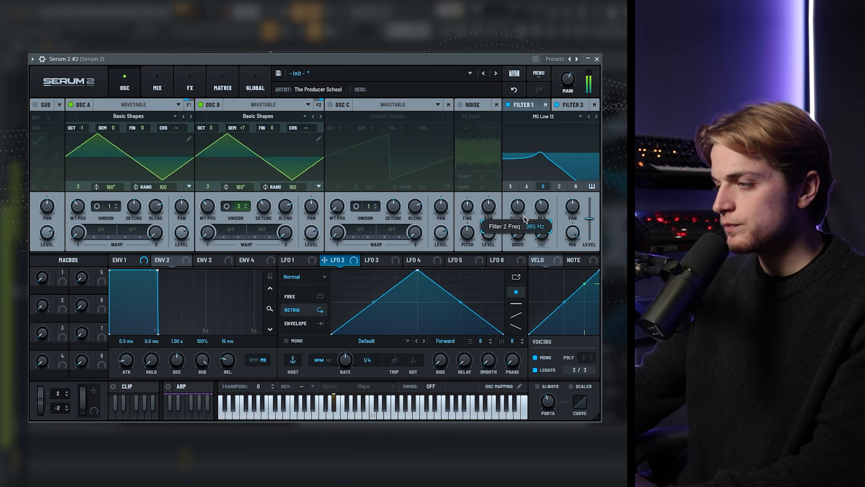
click(81, 105)
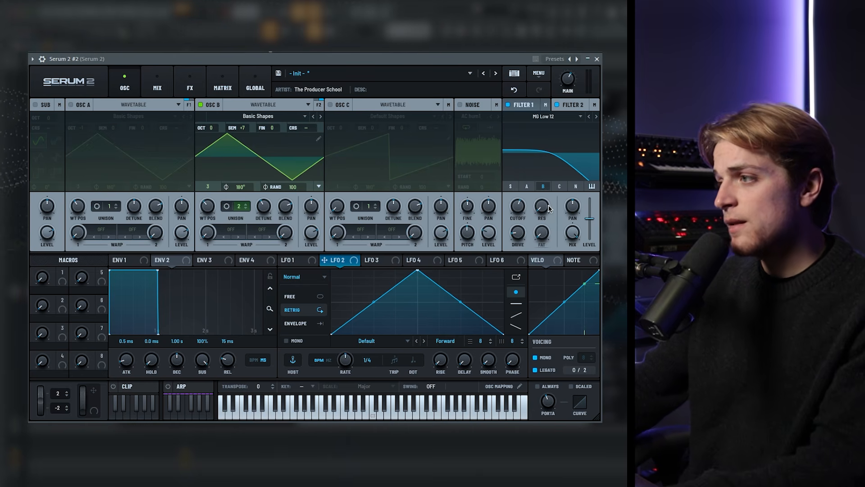
drag(549, 208, 552, 197)
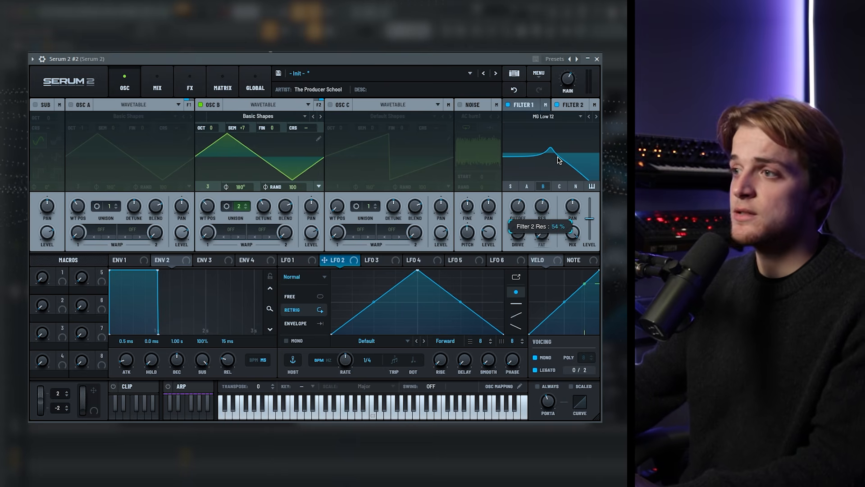
mouse_move(526, 217)
mouse_down()
mouse_move(531, 210)
mouse_move(530, 221)
mouse_move(520, 205)
mouse_up()
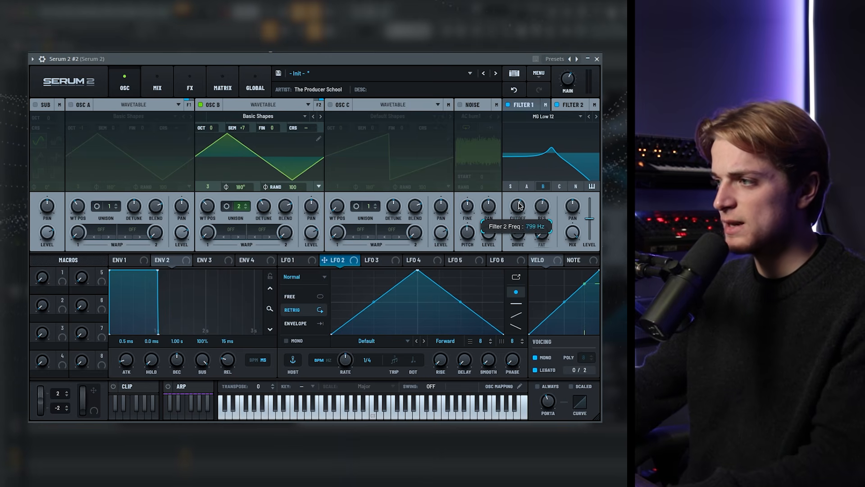
click(524, 106)
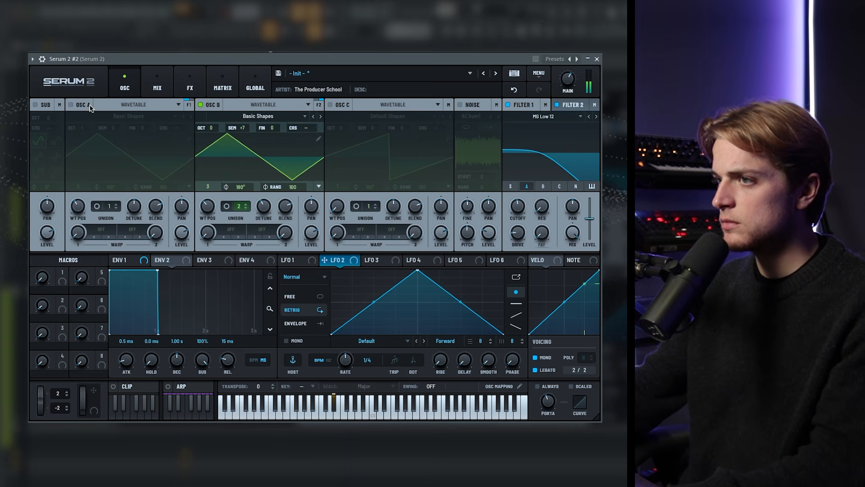
click(71, 105)
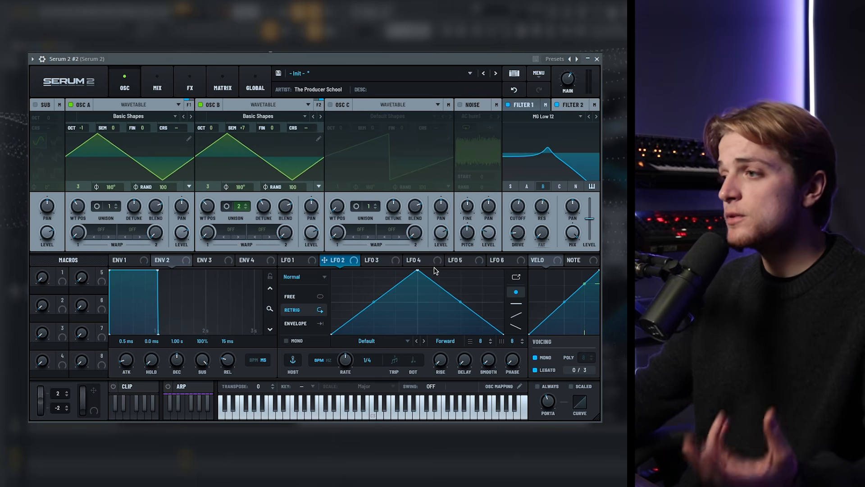
Bend the rising slope of LFO 1 into an inward curve and assign the LFO to Filter 2's cutoff
click(297, 260)
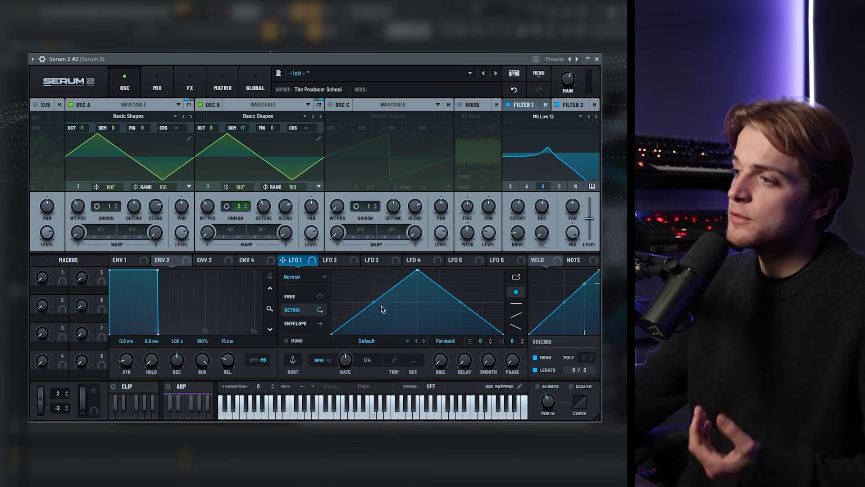
drag(374, 302, 374, 310)
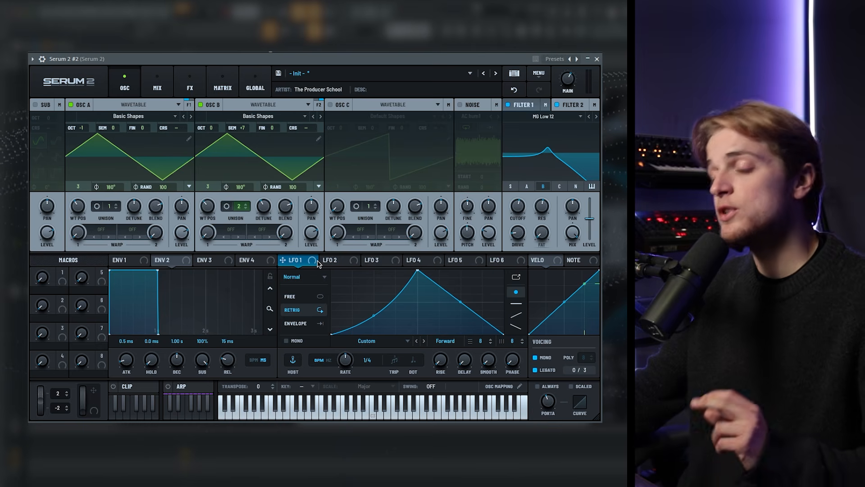
drag(310, 264, 516, 211)
Set LFO 1's rate to 1/8 and reshape it into an early, roughly half-height peak with a curved decay
drag(345, 358, 349, 362)
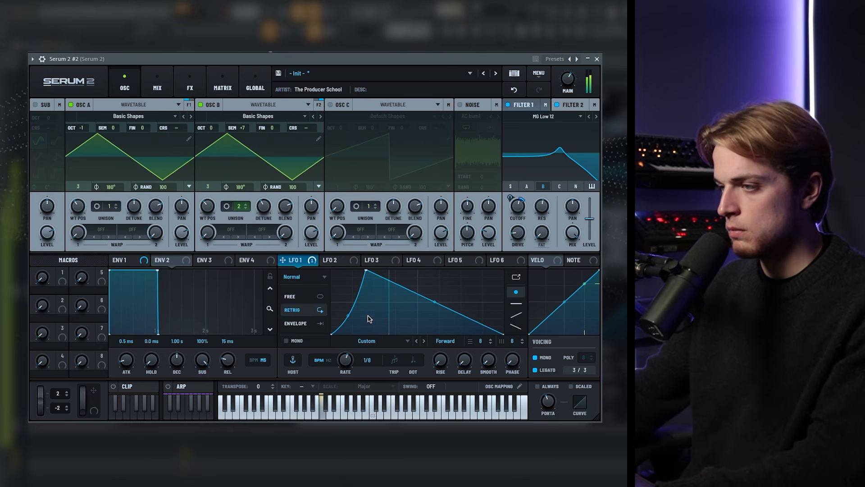
drag(434, 301, 430, 311)
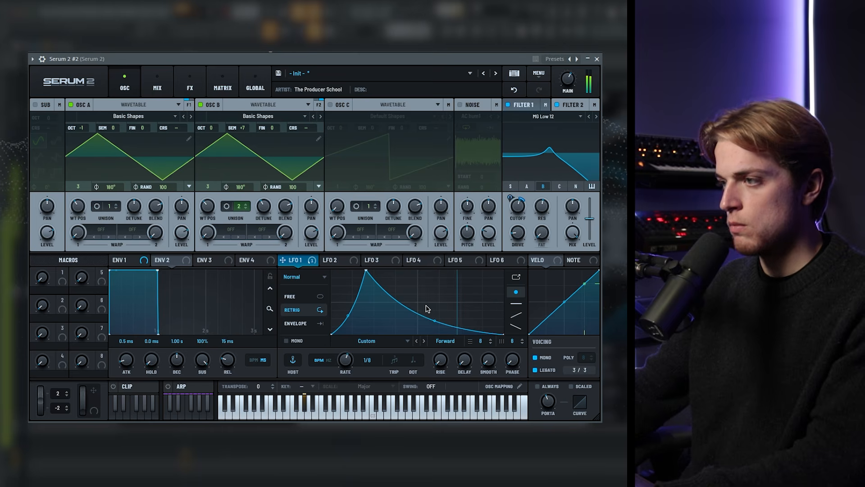
drag(367, 273, 372, 301)
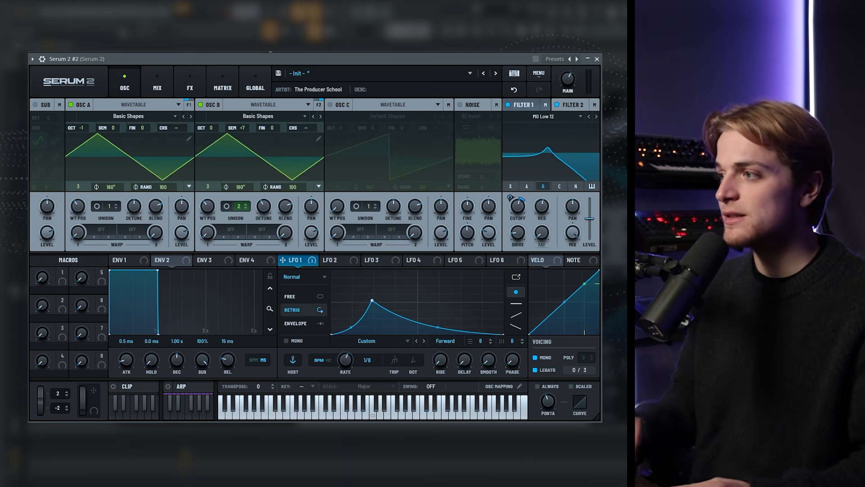
Modulate Oscillator B's fine tuning with LFO 2 at a 1/32 rate and a depth of about 23%
drag(466, 274, 417, 106)
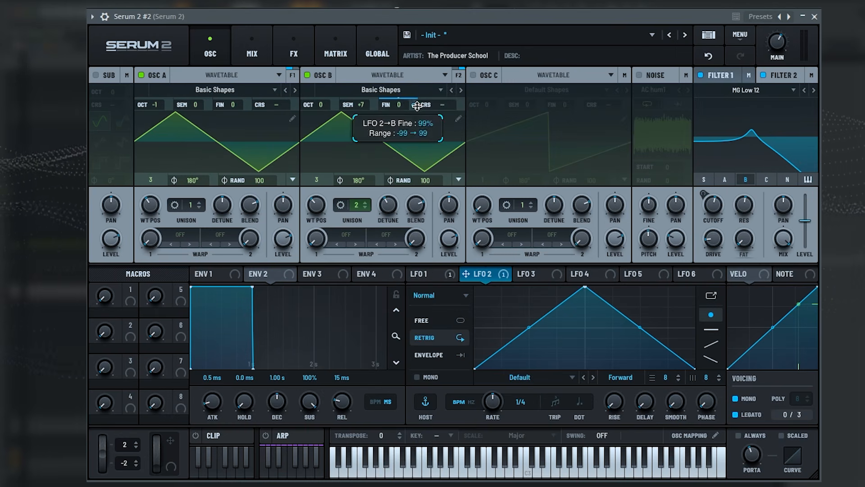
drag(489, 402, 498, 383)
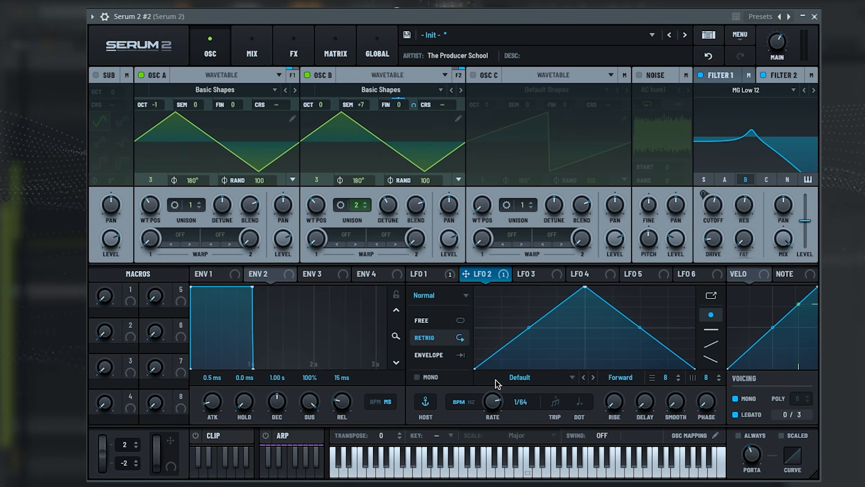
drag(413, 105, 413, 113)
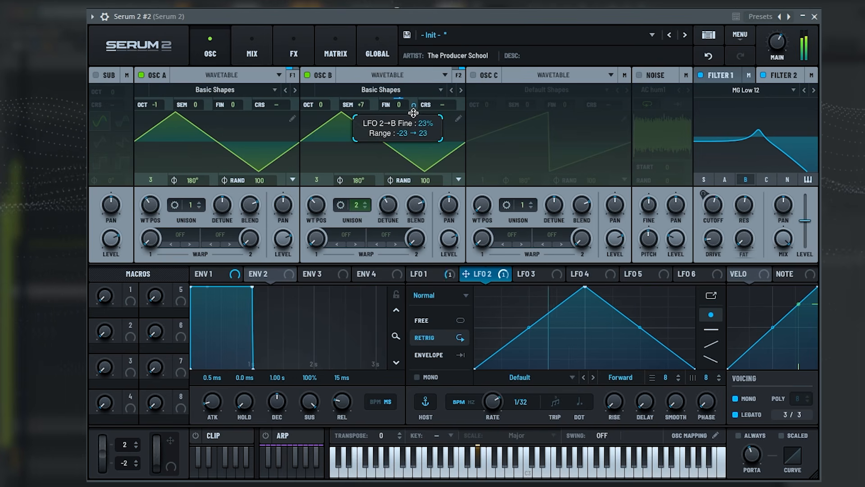
Move LFO 1's peak towards the end of the cycle and set its rate to 1/4
click(433, 276)
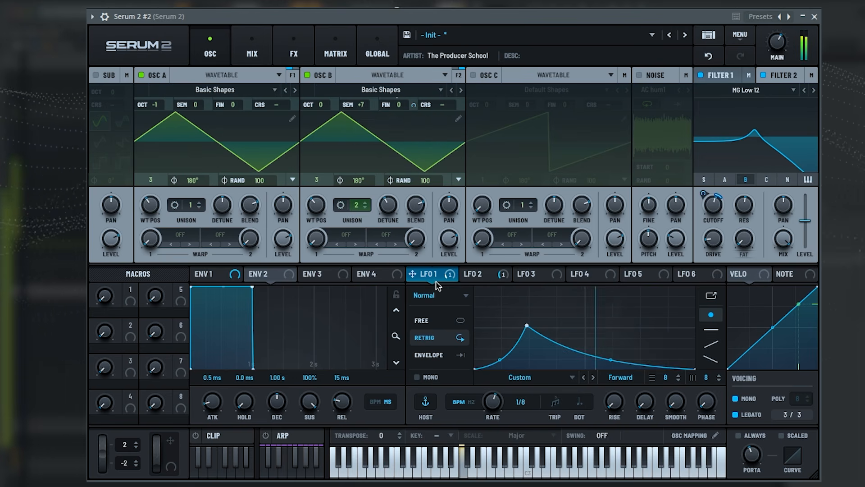
drag(527, 326, 669, 328)
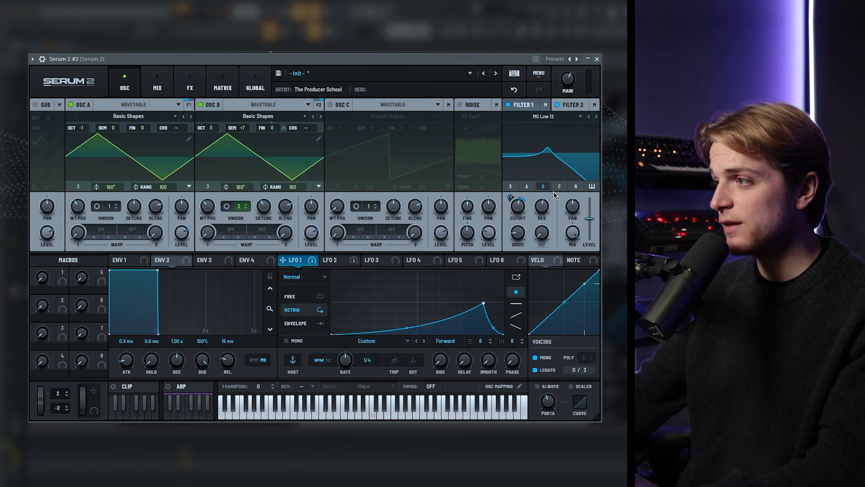
Switch on the noise oscillator and load the analog J106 Chorus noise sample
click(460, 105)
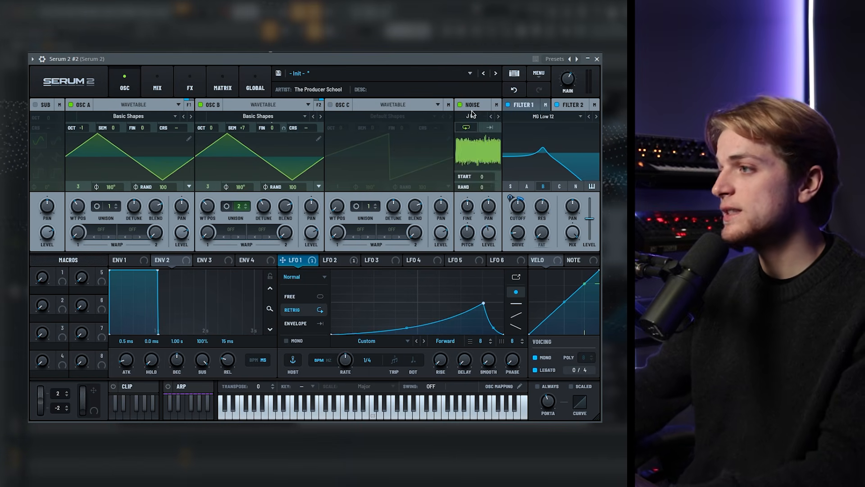
click(482, 116)
mouse_move(495, 127)
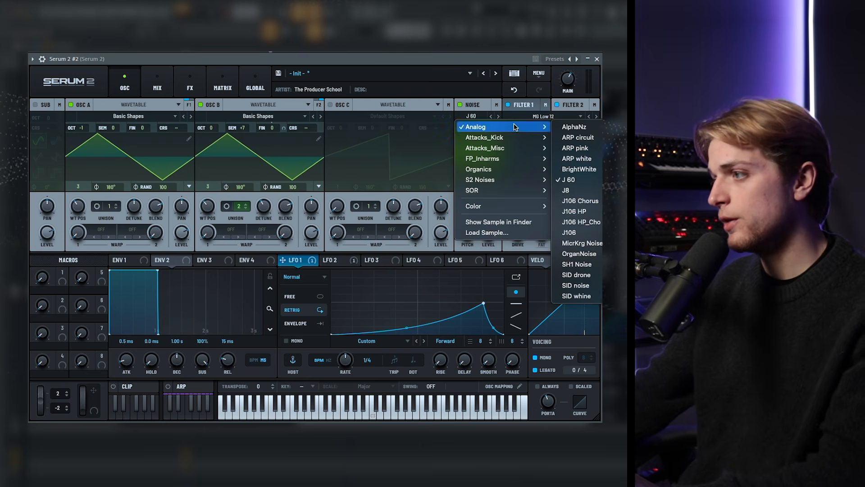
click(574, 198)
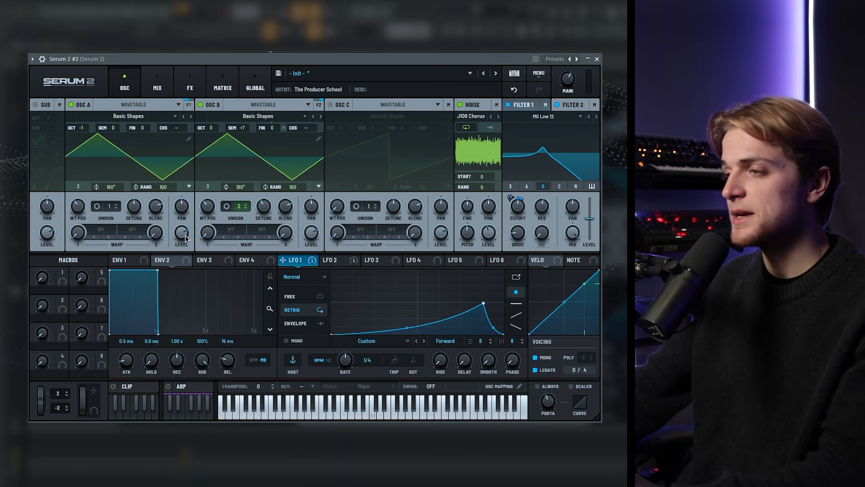
Set the noise oscillator's level to about 20% and route it through Filter 2
mouse_move(489, 242)
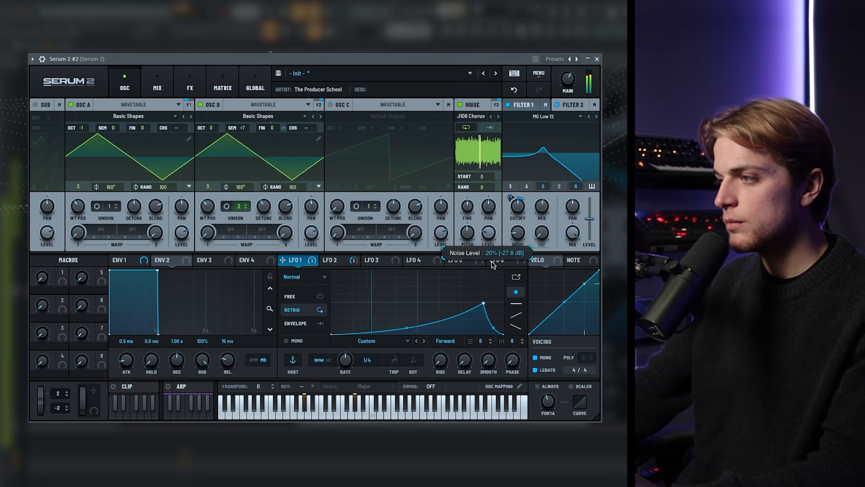
drag(493, 267, 492, 266)
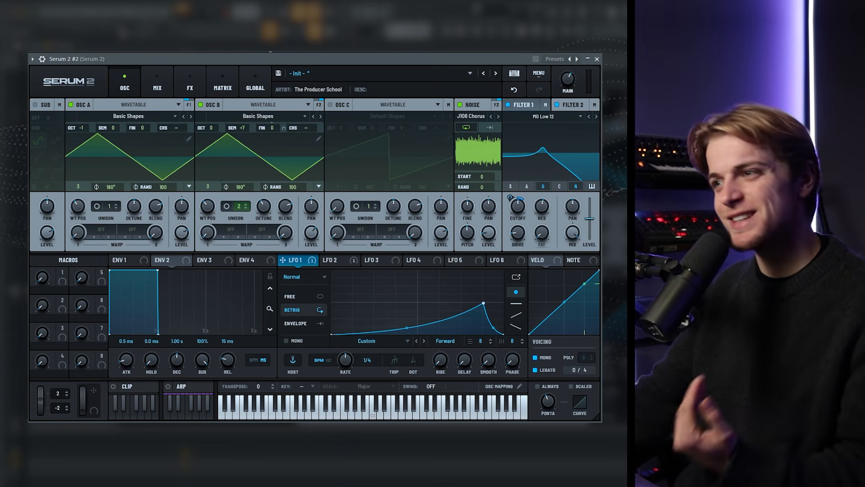
Switch on the sub oscillator and compare the bass's low end with and without it in the SPAN analyzer
drag(56, 63, 51, 65)
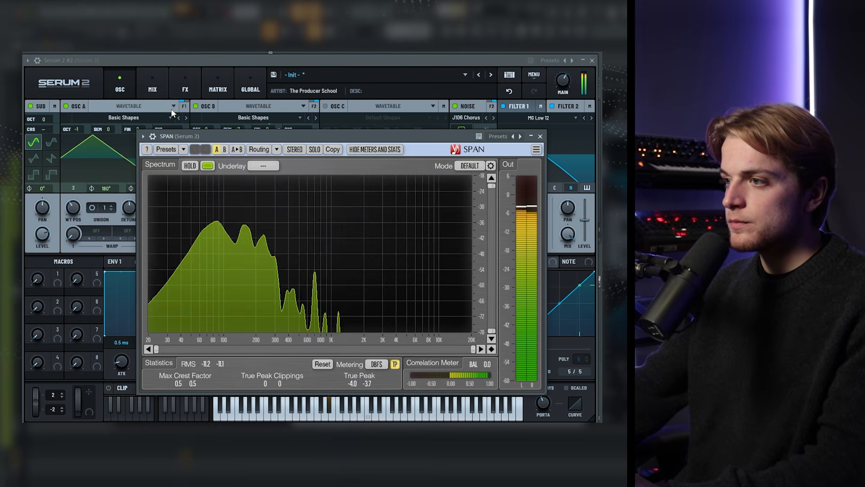
drag(183, 140, 148, 134)
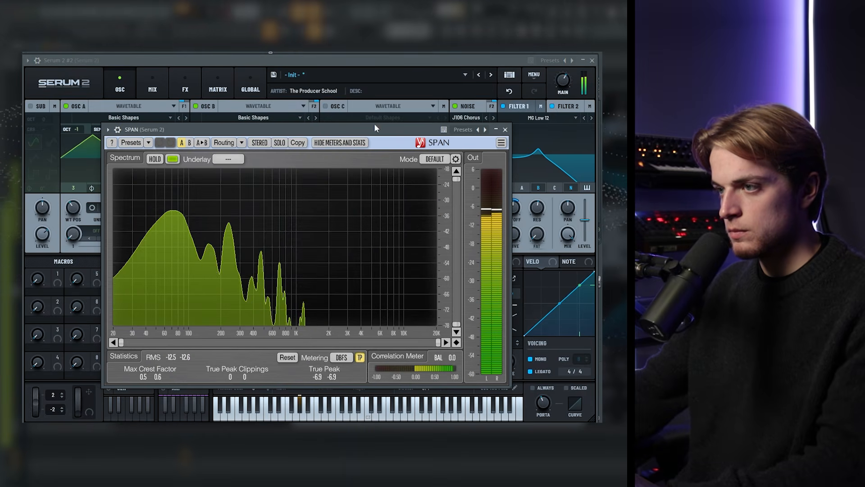
click(32, 106)
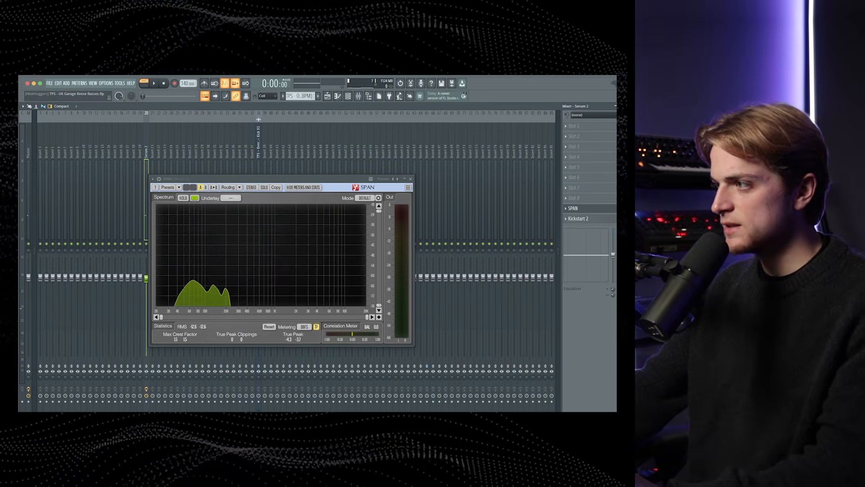
click(406, 180)
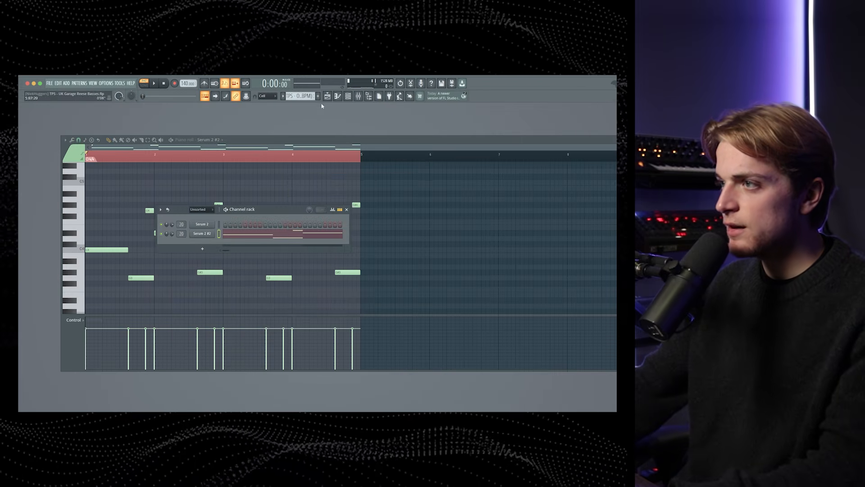
Play the Reese loop together with the drums in the playlist and check the track levels in the mixer
key(F5)
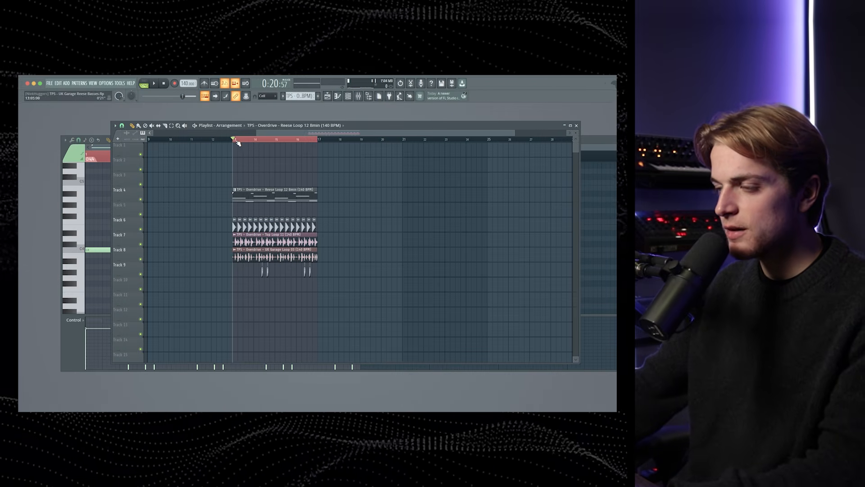
scroll(243, 140, up, 2)
key(space)
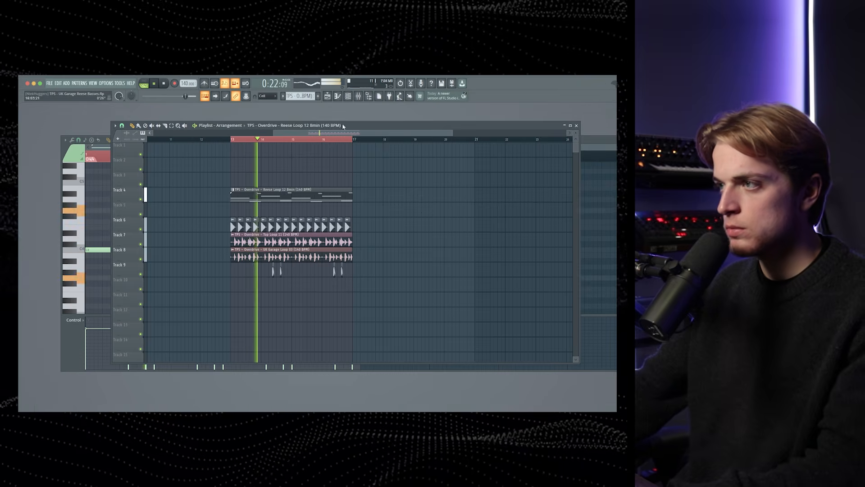
click(358, 96)
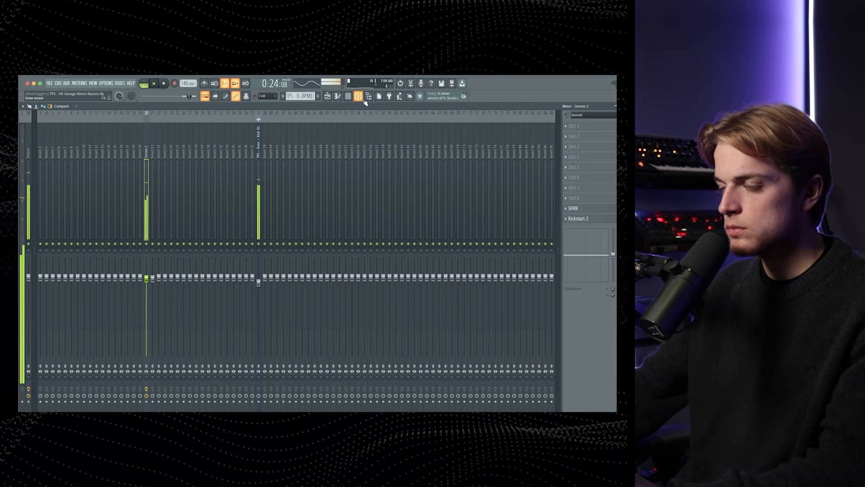
click(358, 96)
Add a Distortion effect to the synth's main effects chain and set its type to Diode 2
click(349, 97)
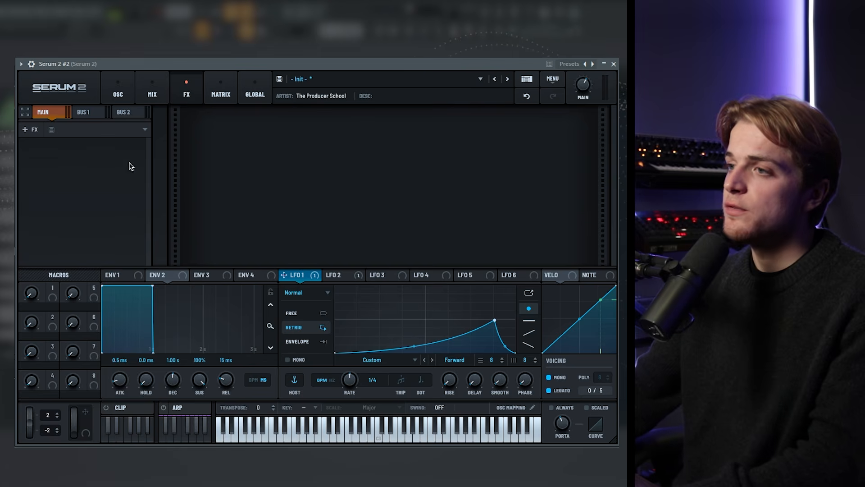
click(103, 183)
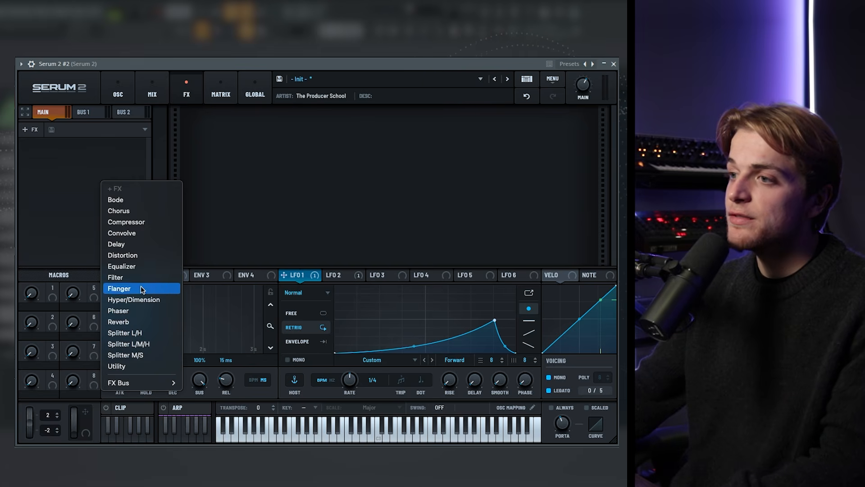
click(135, 255)
click(273, 137)
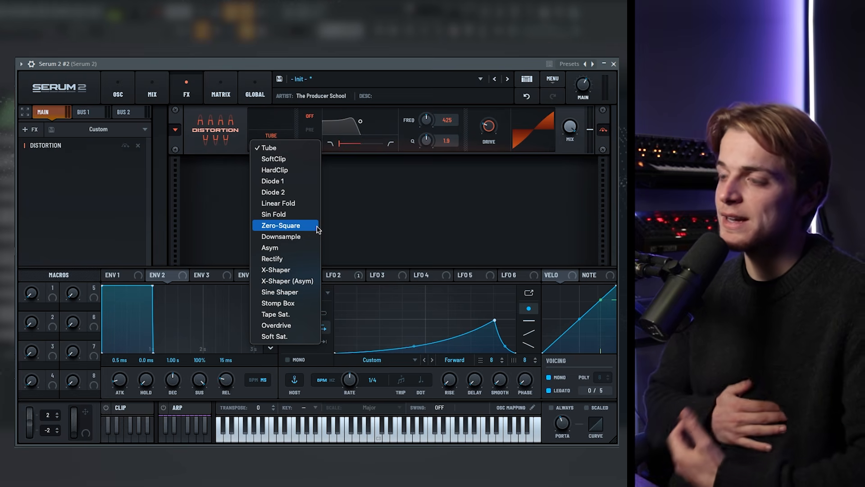
click(273, 192)
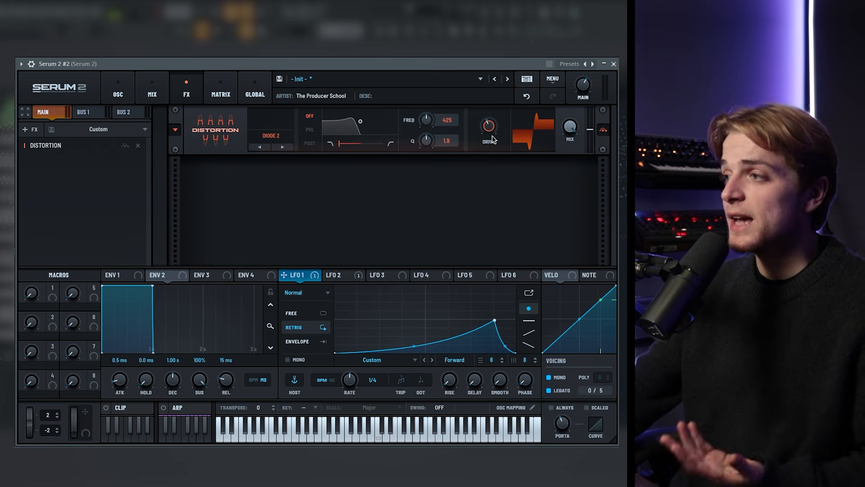
Adjust the distortion's drive and apply its filter pre-distortion as a low-pass at 540 Hz with a Q of 2.0
drag(494, 137, 493, 122)
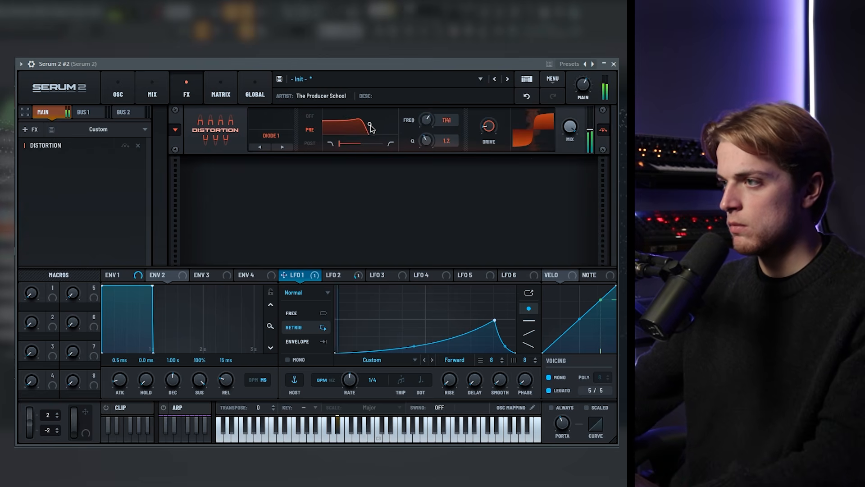
drag(369, 129, 377, 129)
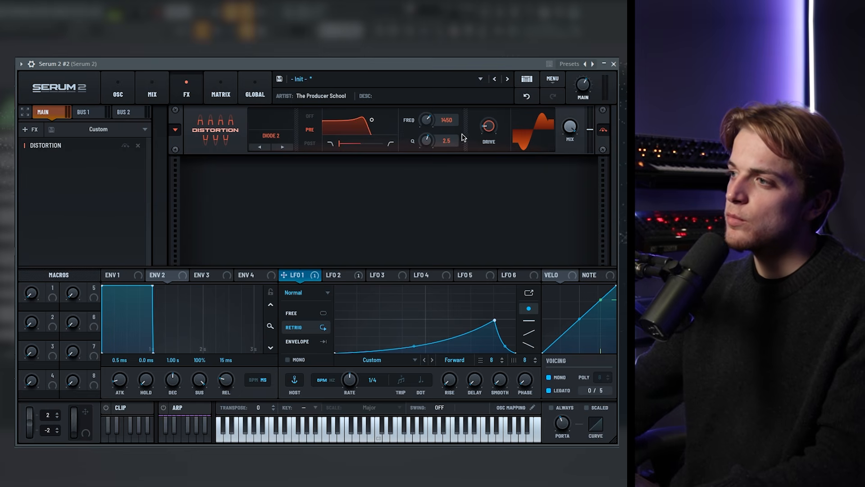
drag(371, 125, 371, 124)
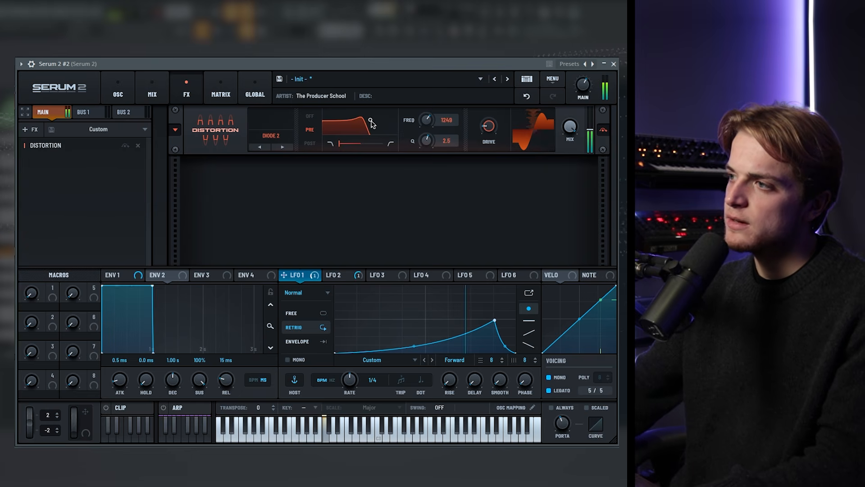
mouse_move(497, 137)
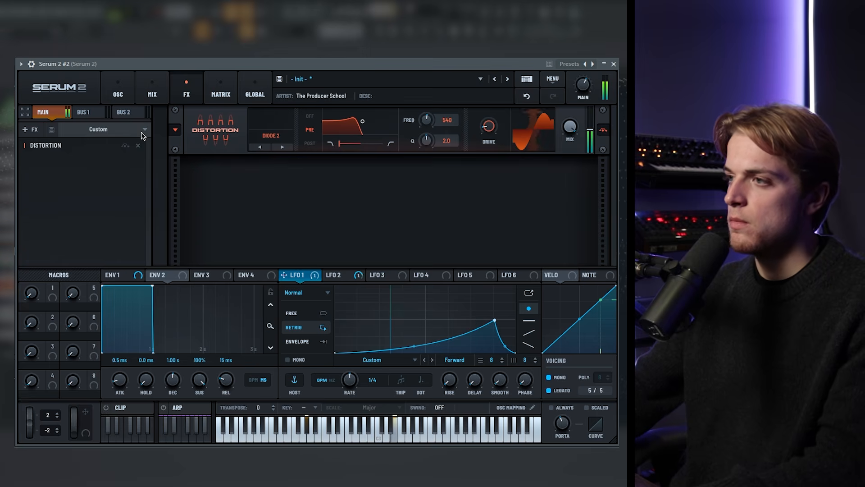
Change the distortion's type to Downsample
click(271, 135)
click(288, 234)
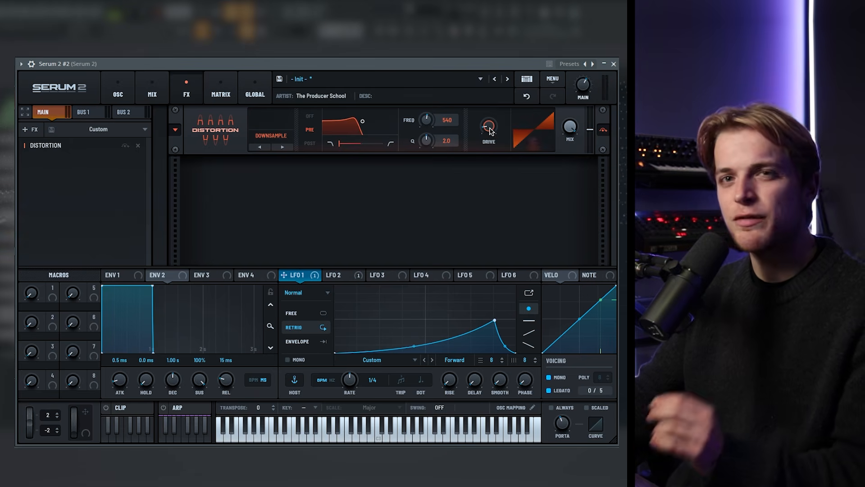
click(122, 99)
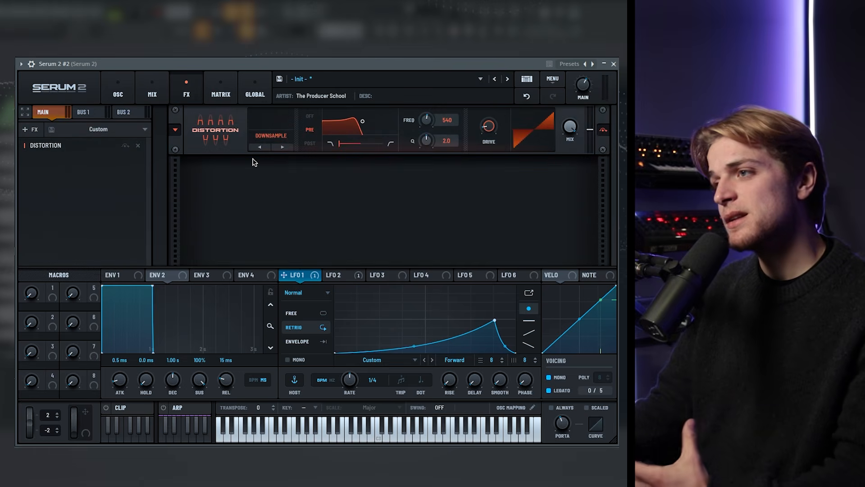
Add a second Distortion effect after the first, using the Tube type with its filter off
right_click(66, 187)
click(95, 177)
right_click(94, 178)
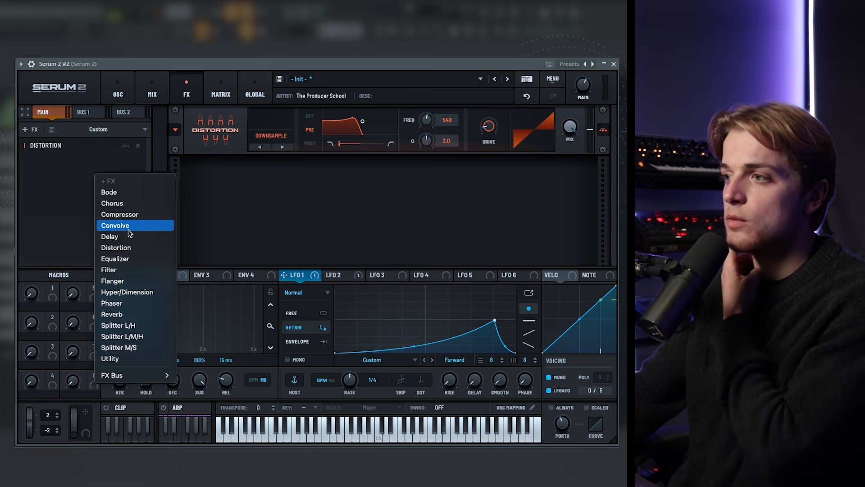
click(153, 247)
click(278, 189)
click(465, 185)
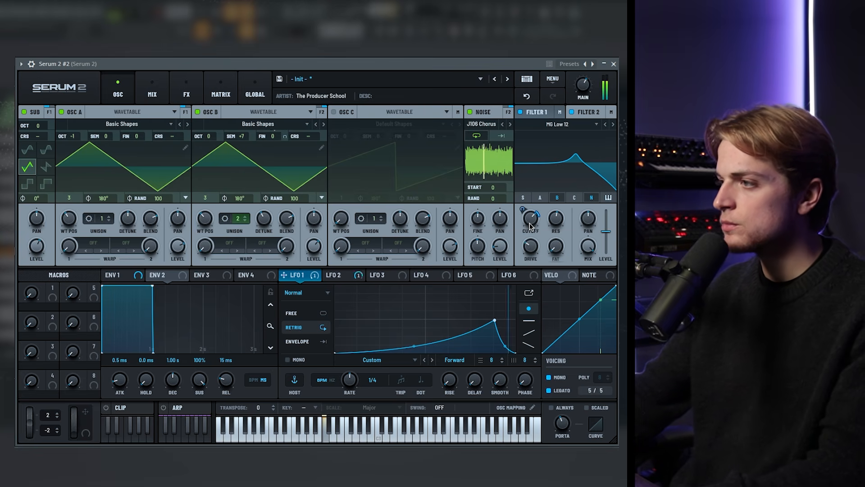
Check the modulation matrix and reduce the mix of the Downsample distortion
click(207, 89)
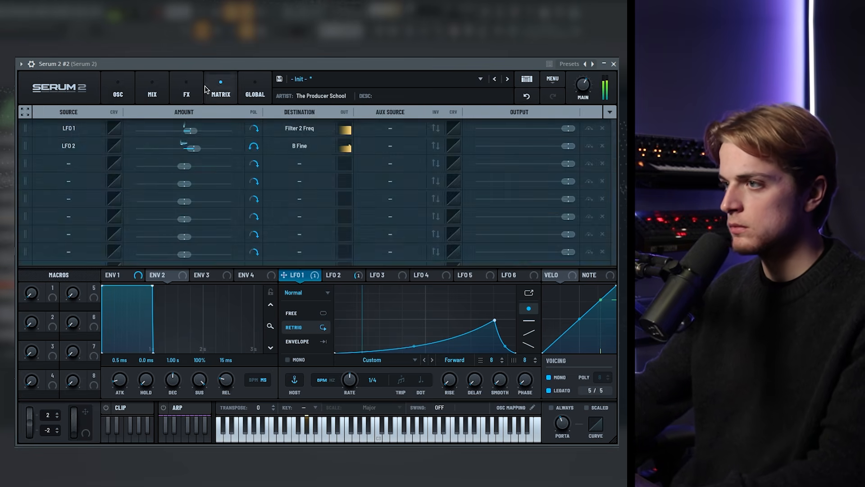
click(197, 90)
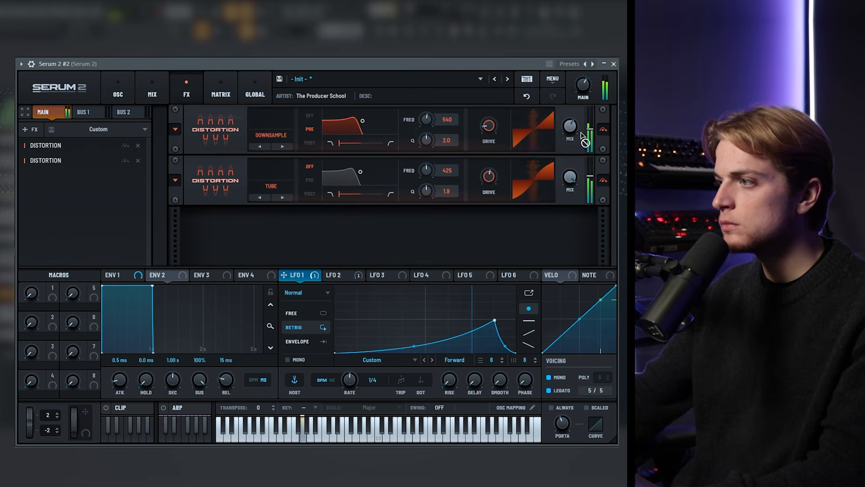
drag(570, 127, 560, 150)
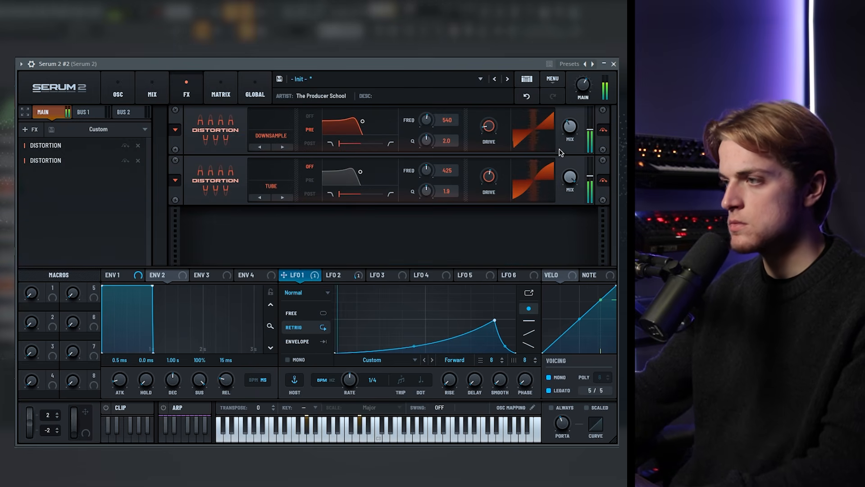
Add a Compressor after the two distortions and load its factory FL Glue preset
right_click(63, 194)
click(183, 232)
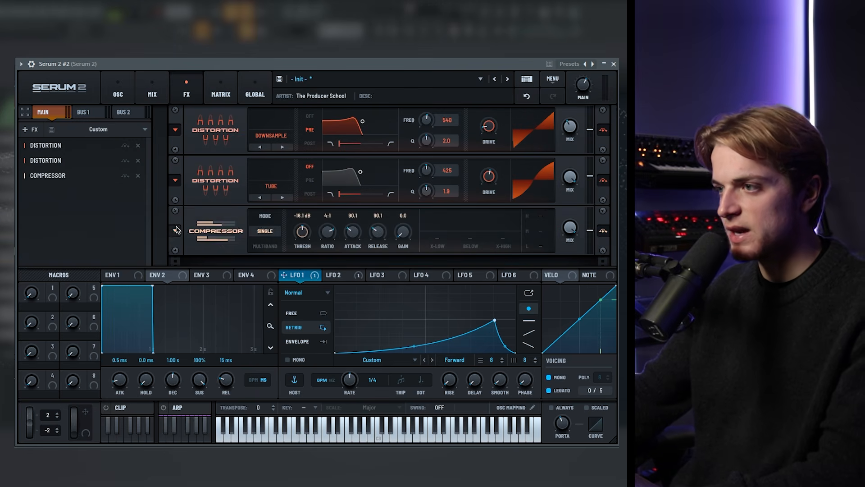
click(176, 231)
mouse_move(216, 230)
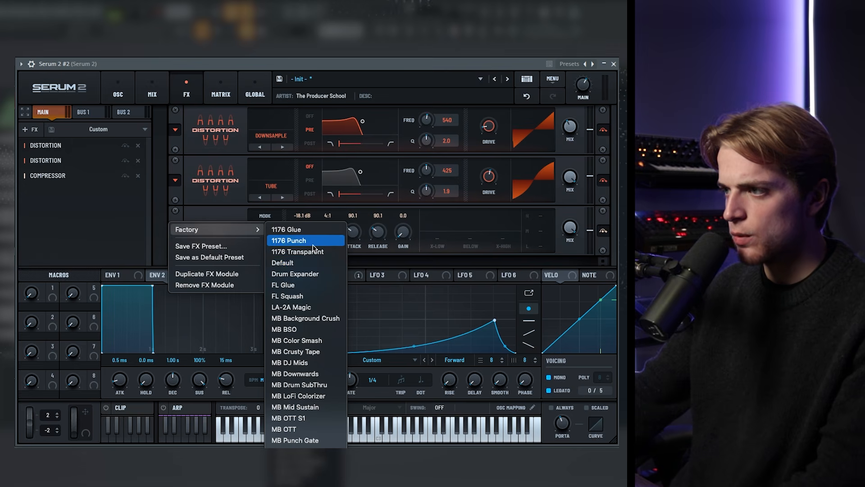
click(293, 285)
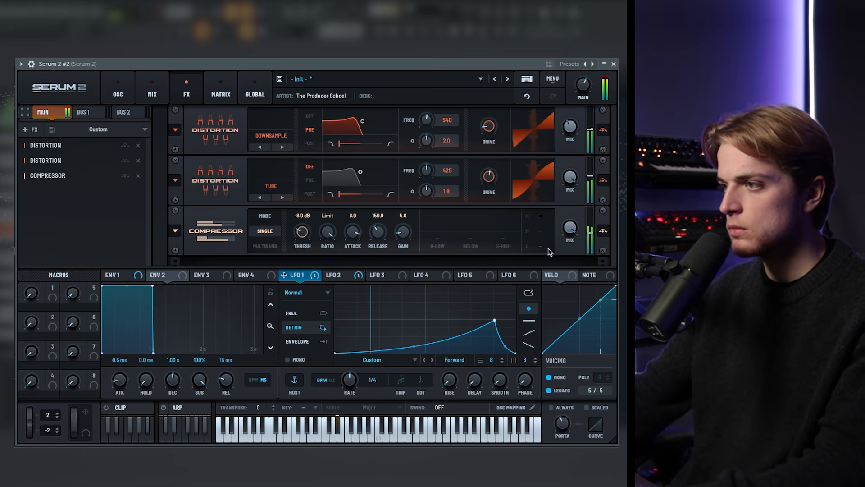
Move LFO 1's peak to the middle of the cycle
drag(494, 326, 423, 319)
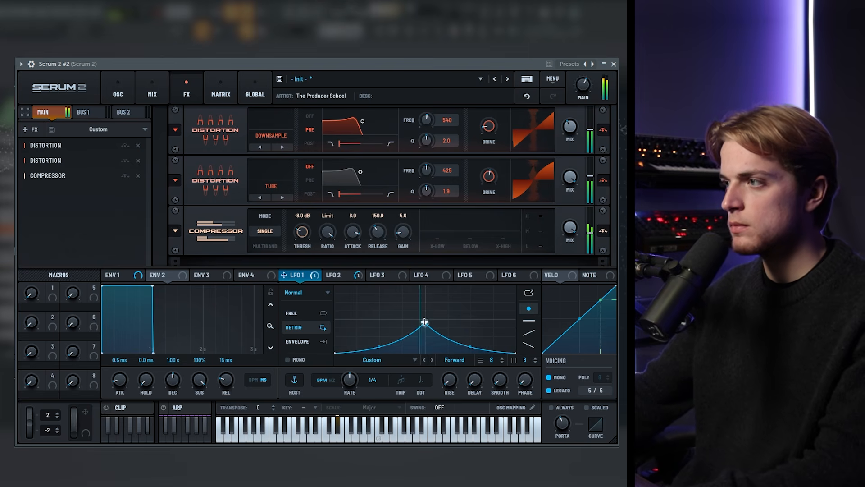
mouse_move(586, 92)
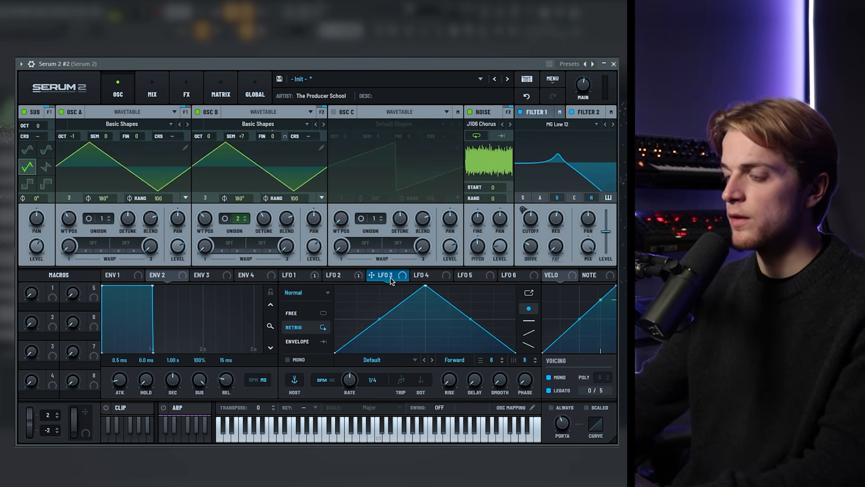
Modulate Filter 2's cutoff with LFO 3 running free at a one-bar rate, and set the cutoff to about 462 Hz
drag(371, 275, 522, 223)
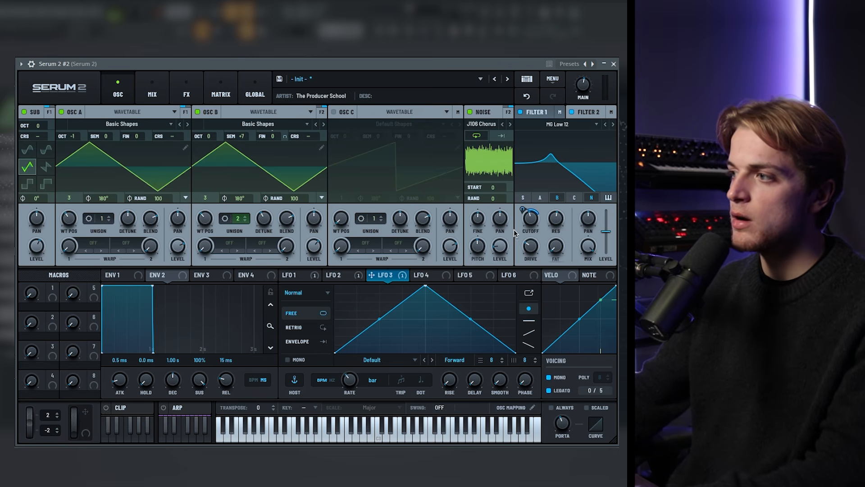
mouse_move(526, 216)
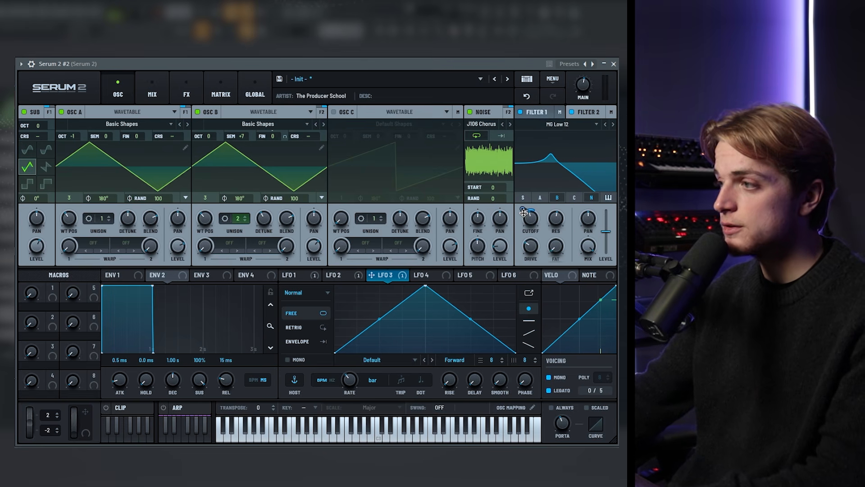
drag(530, 229, 536, 217)
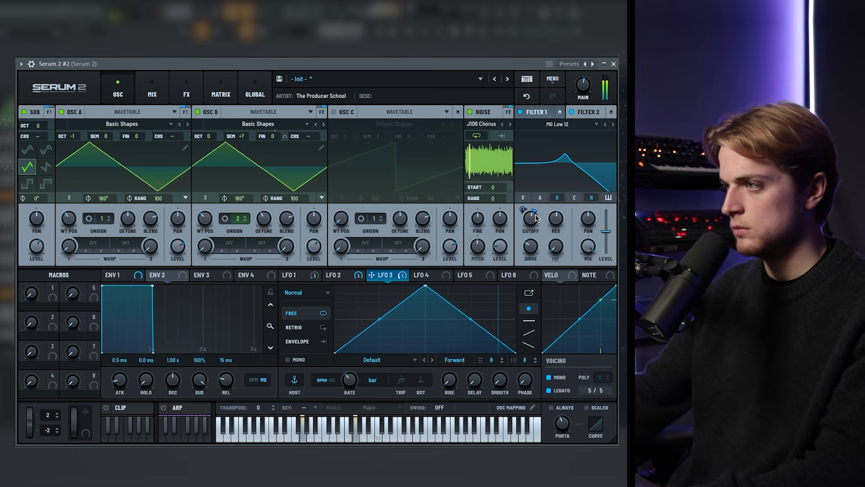
drag(531, 216, 532, 220)
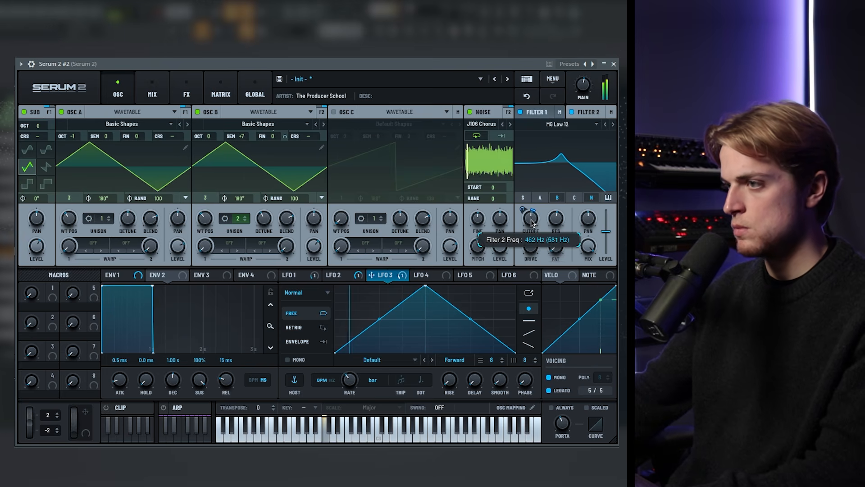
Set Oscillator B's unison width to 52 and the random phase of Oscillators A and B to 0
click(225, 218)
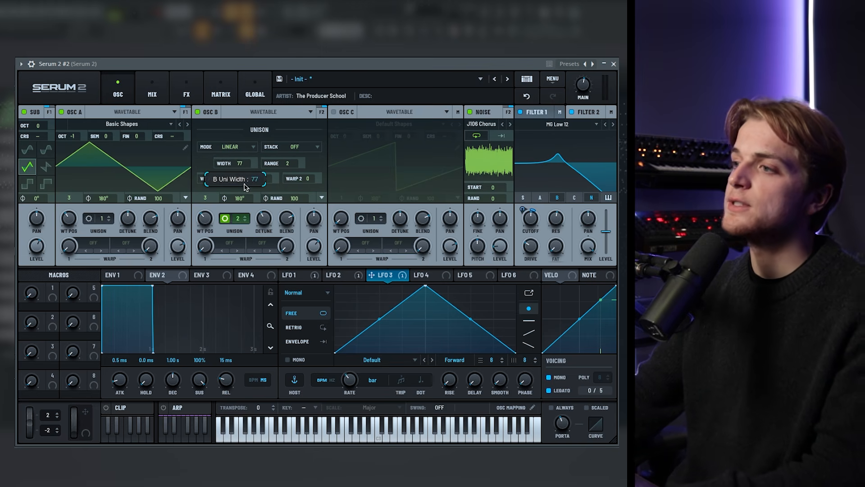
mouse_move(246, 198)
mouse_down()
mouse_move(251, 206)
mouse_move(120, 197)
mouse_move(156, 230)
mouse_up()
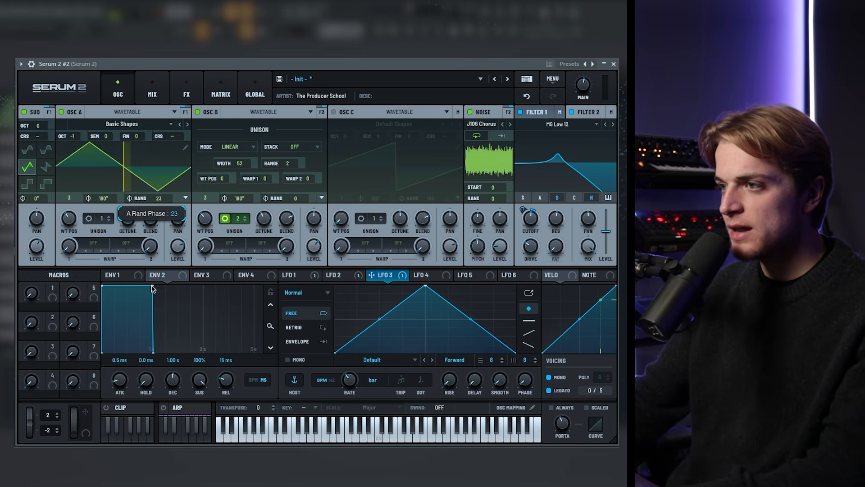
drag(152, 289, 205, 368)
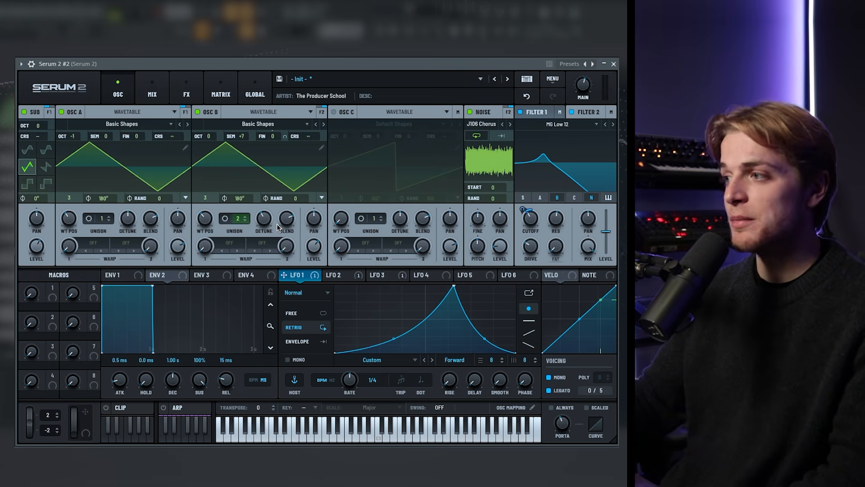
mouse_move(277, 225)
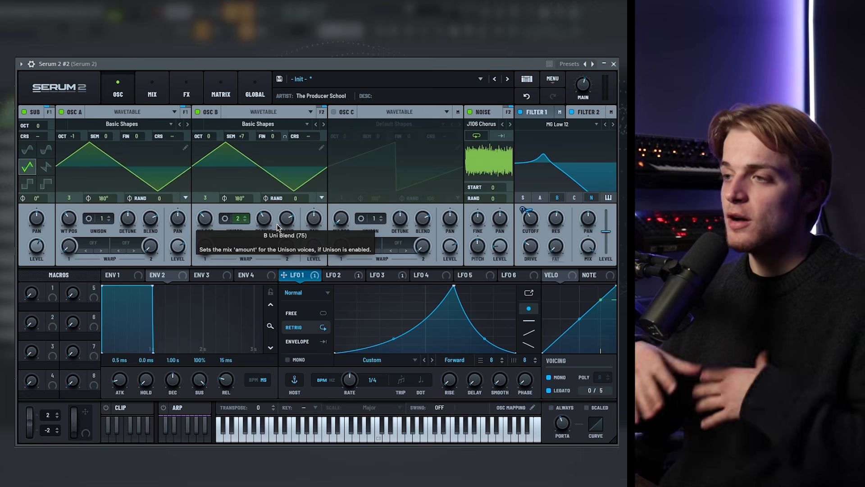
Set the Downsample distortion's pre-filter to 1840 Hz, Q 1.3, and the Tube distortion's to pre at 2577 Hz, Q 2.0
click(187, 92)
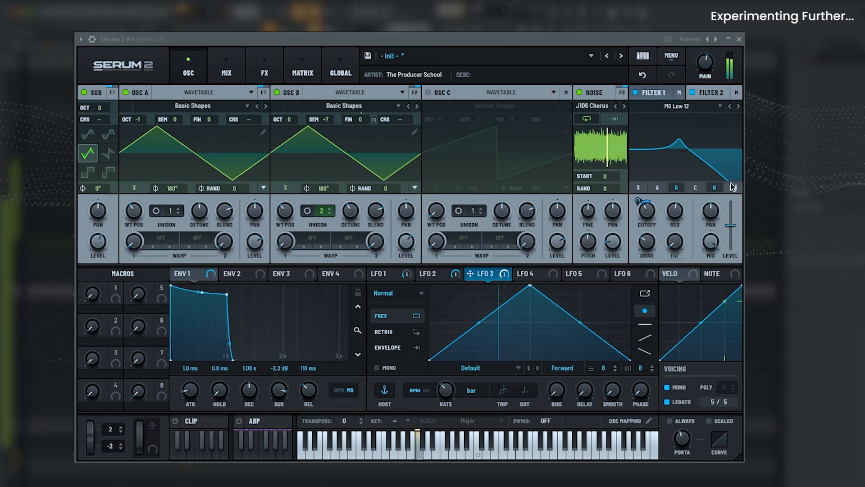
click(265, 70)
drag(460, 103, 465, 97)
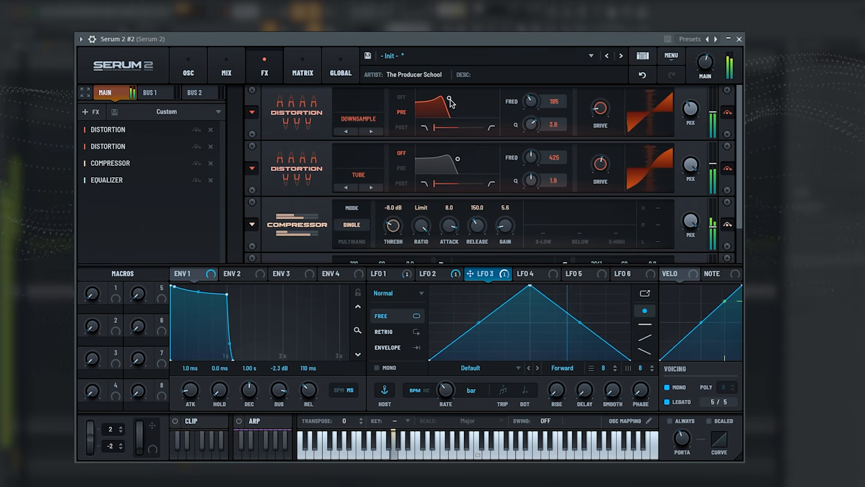
click(401, 168)
drag(458, 159, 495, 153)
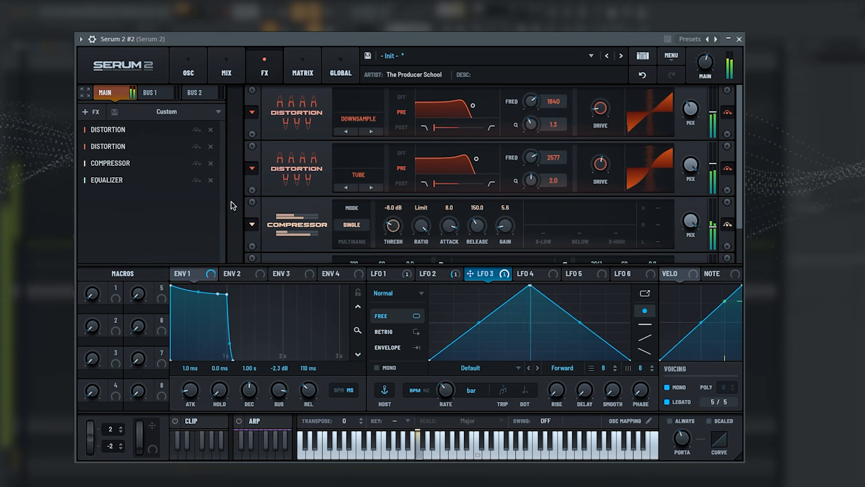
Add an MG Low 6 Filter effect between the Compressor and Equalizer, and raise its cutoff
right_click(119, 218)
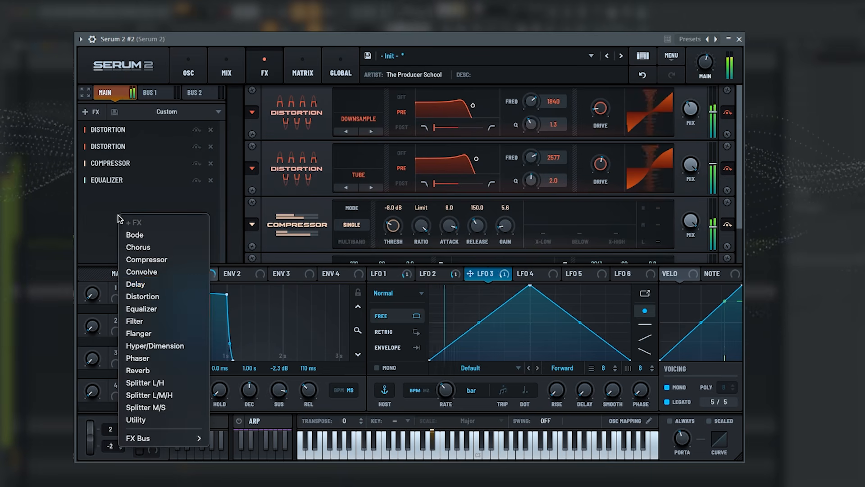
click(149, 320)
drag(129, 197, 146, 179)
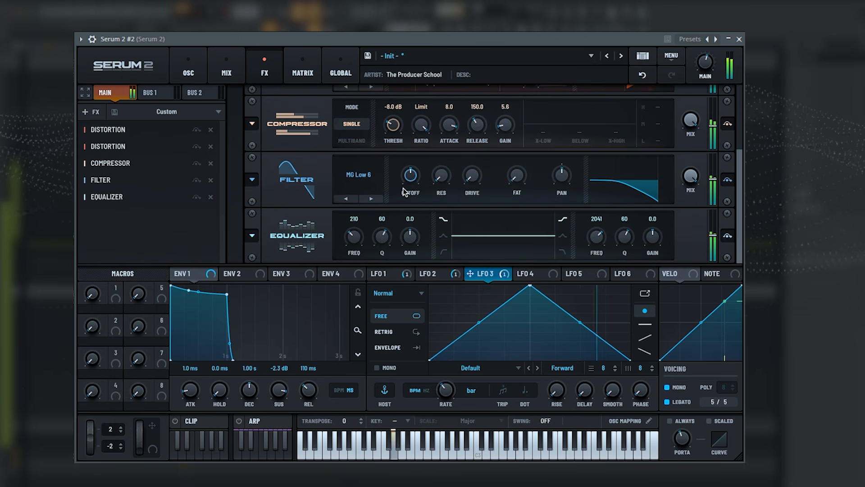
drag(411, 176, 423, 167)
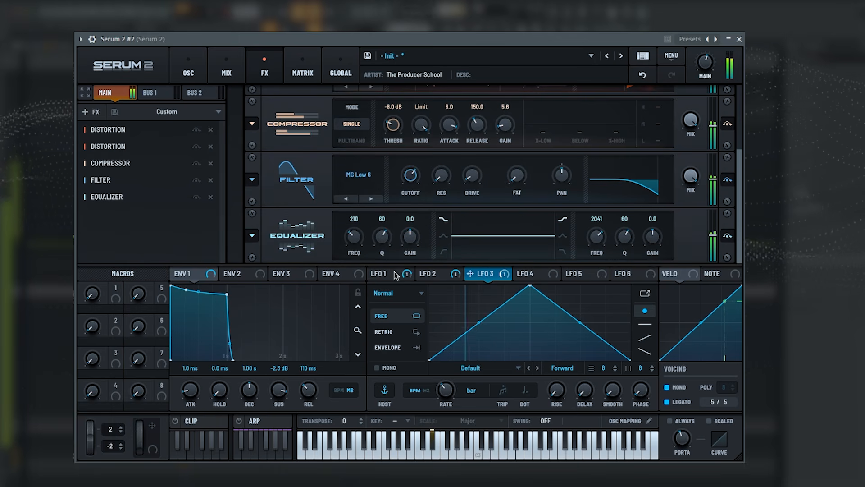
Modulate the Equalizer's high-band gain with LFO 1, and set that band to 3334 Hz and 6.5 dB gain
click(379, 273)
drag(373, 273, 647, 227)
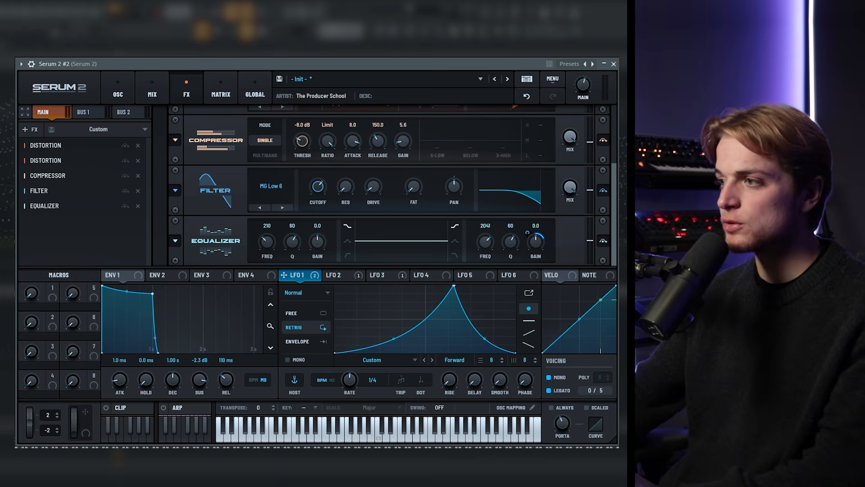
drag(535, 242, 529, 225)
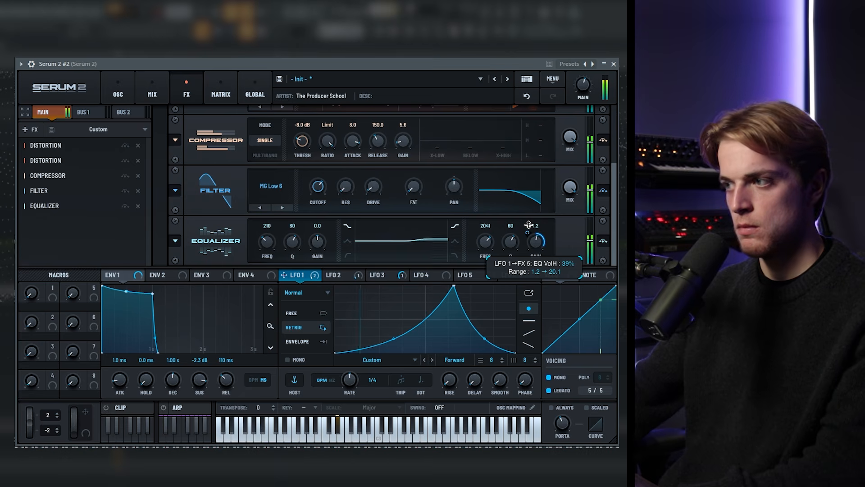
drag(528, 229, 532, 249)
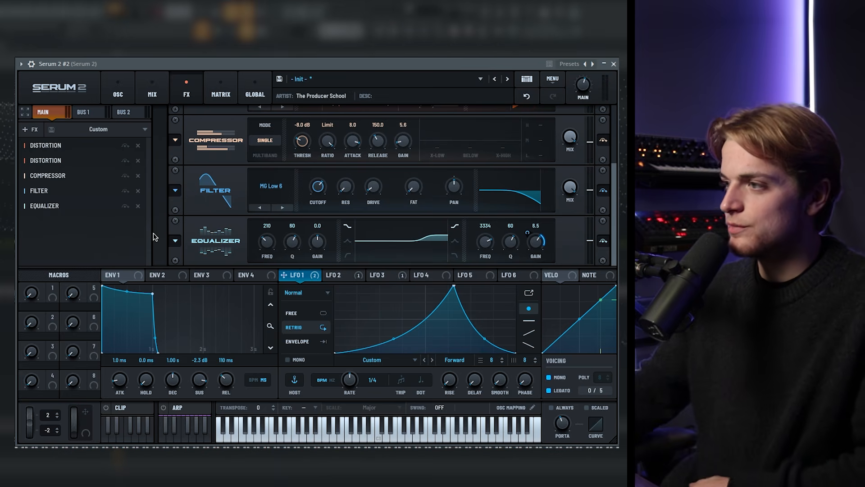
Load the Analog_BD_Sin wavetable into Oscillators A and B, and give LFO 3 a 1/2 rate and a lower peak
click(118, 90)
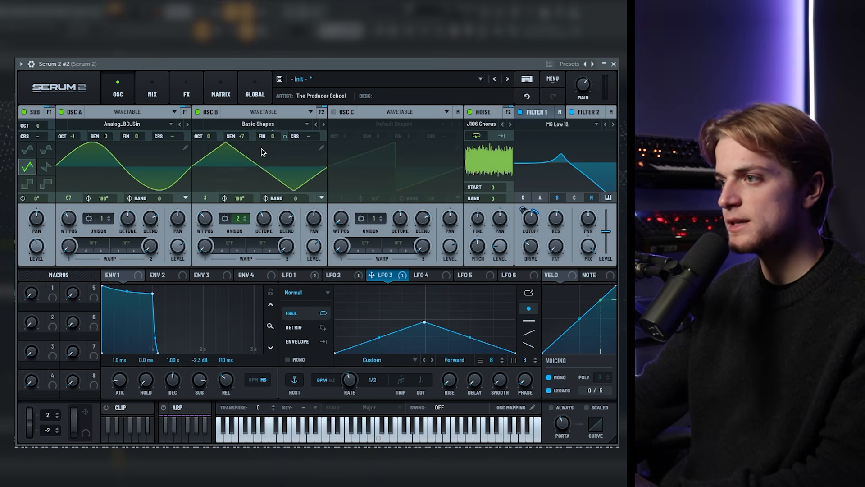
mouse_move(208, 136)
mouse_down()
mouse_move(212, 127)
mouse_move(211, 137)
mouse_up()
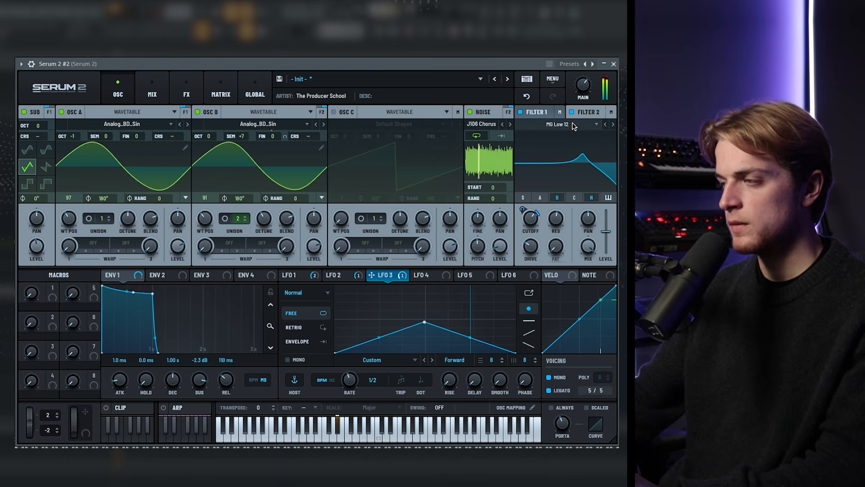
Play the arrangement from bar 13 to hear the bass with the drums, and reopen the Serum 2 #2 instance
key(Escape)
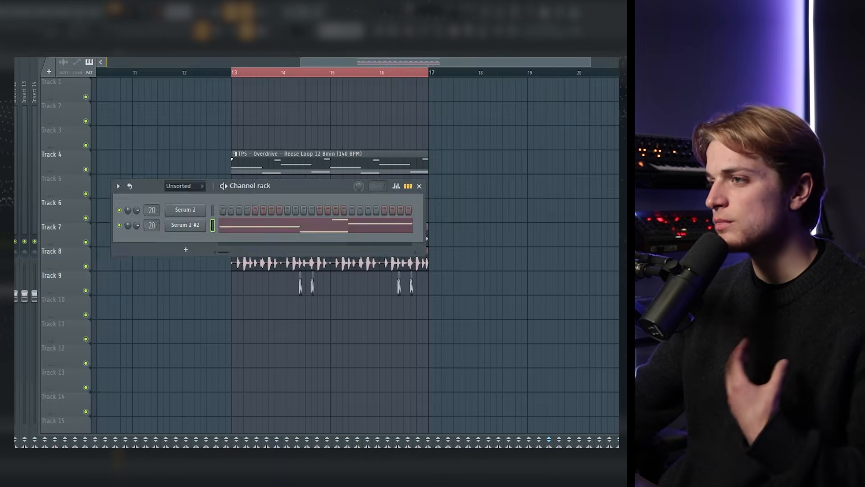
key(F9)
key(F5)
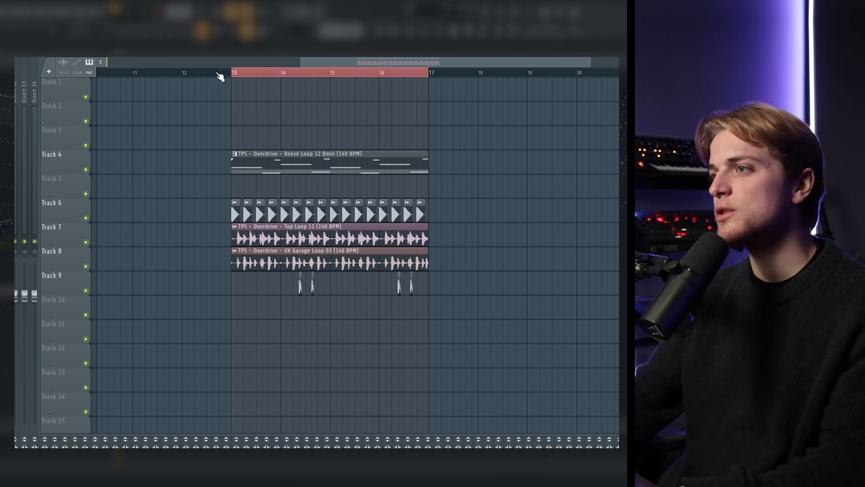
click(235, 73)
key(space)
key(F6)
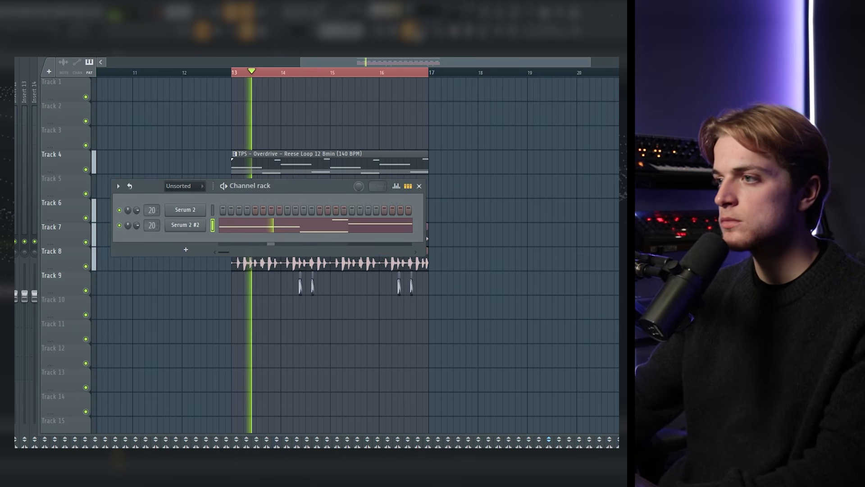
click(198, 225)
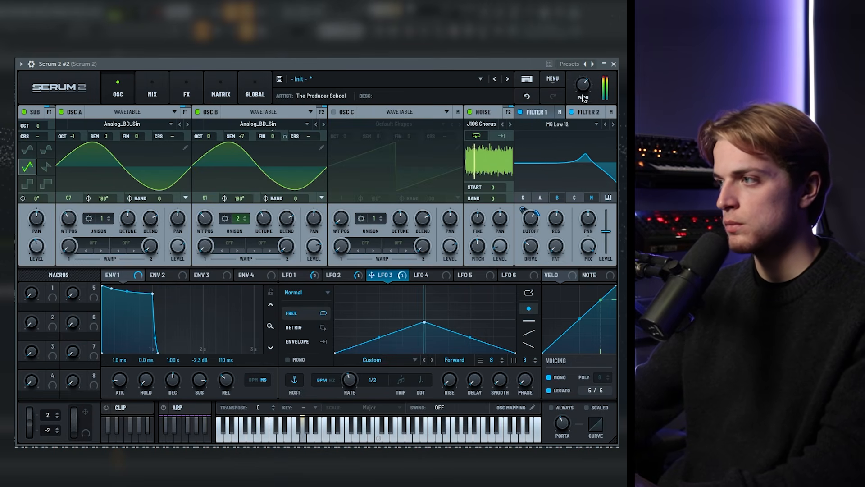
Remove the Tube distortion, Compressor and Filter effects, and add a new Filter after the Equalizer
click(187, 92)
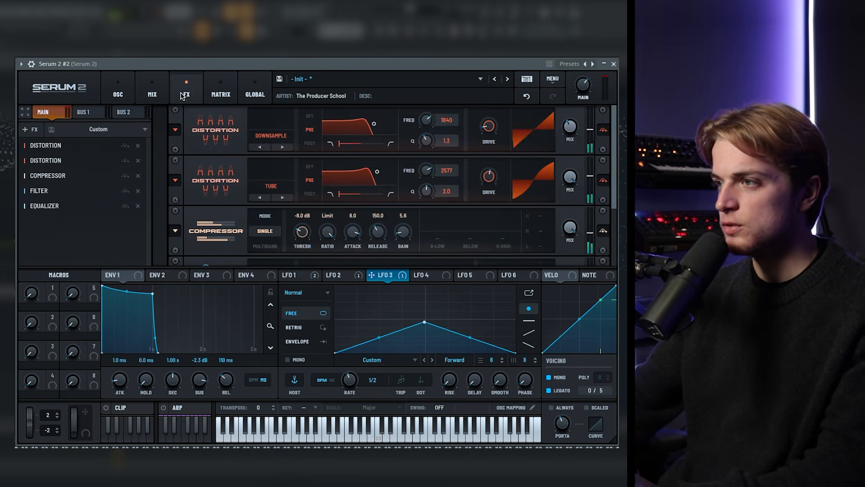
click(138, 161)
click(137, 161)
click(137, 161)
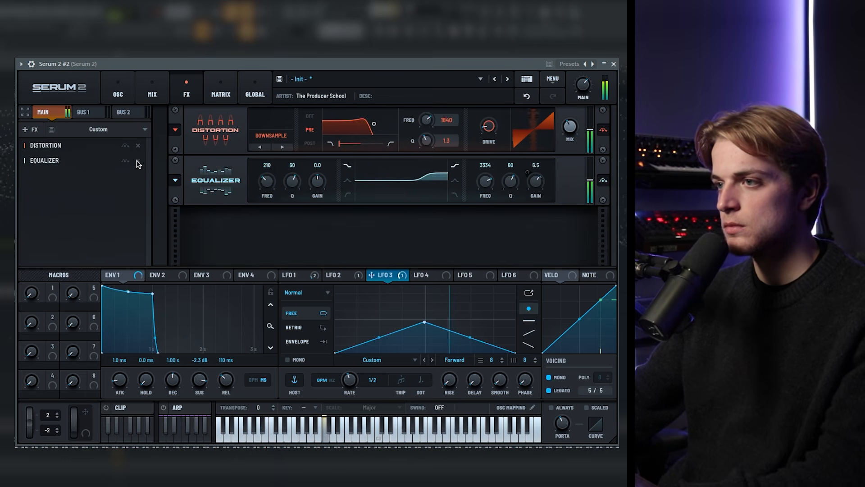
click(126, 176)
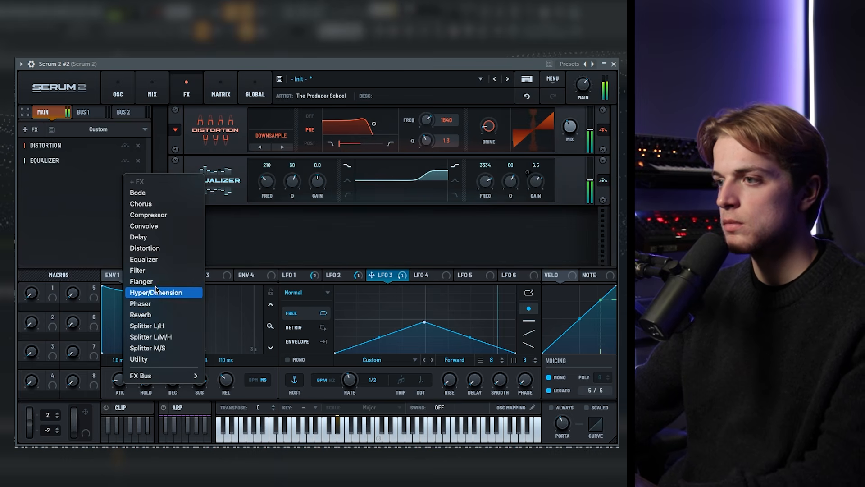
click(139, 269)
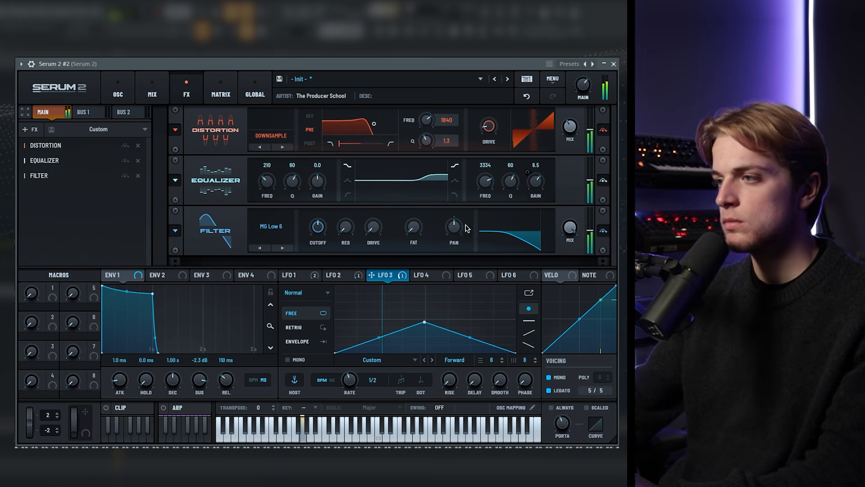
Add a Compressor after the Filter with a -8.0 dB threshold, Limit ratio and 8.1 gain, and lower its level to about -6.4 dB
click(103, 215)
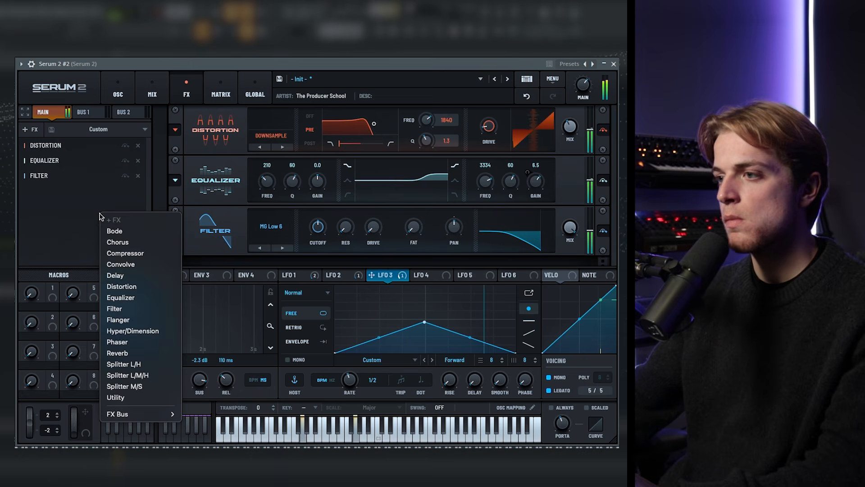
click(55, 213)
click(41, 203)
click(77, 250)
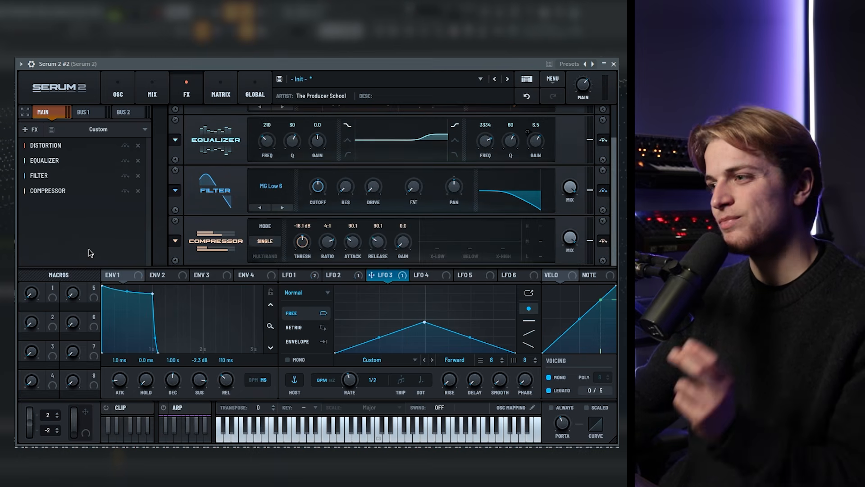
click(175, 239)
click(280, 247)
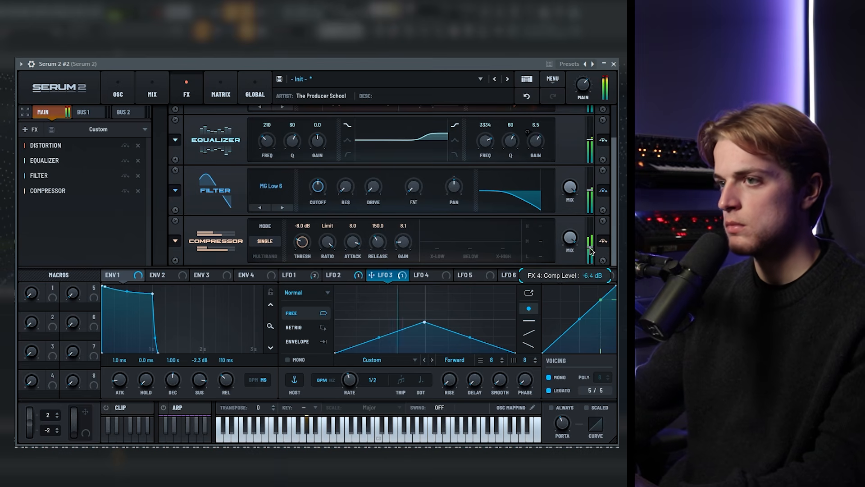
Switch the sub oscillator to a sine wave and adjust Filter 1's cutoff and drive
click(118, 93)
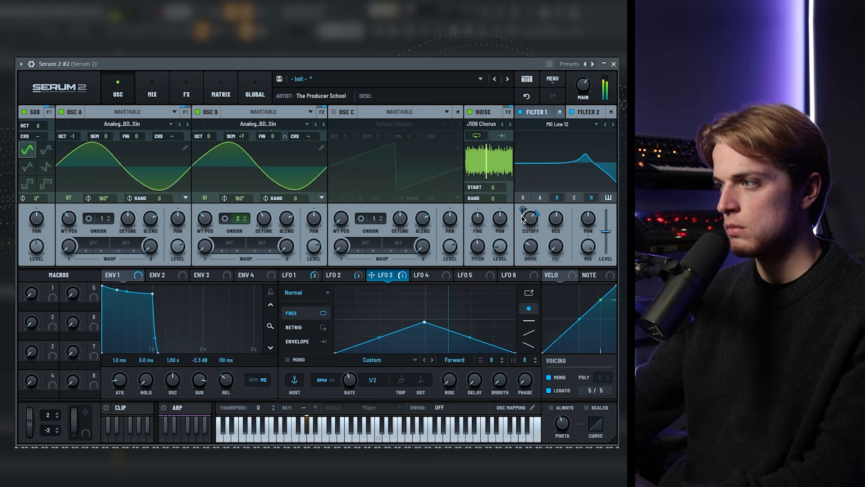
click(542, 113)
drag(533, 210, 562, 188)
drag(541, 245, 544, 228)
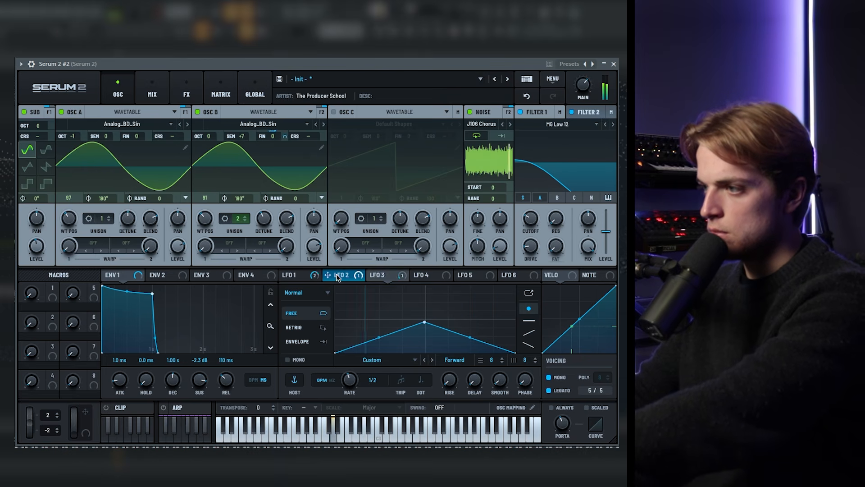
Move LFO 1's peak towards the end of the cycle and bend its rising curve outward
click(298, 275)
drag(452, 287, 489, 286)
mouse_move(412, 319)
mouse_down()
mouse_move(407, 340)
mouse_move(410, 323)
mouse_up()
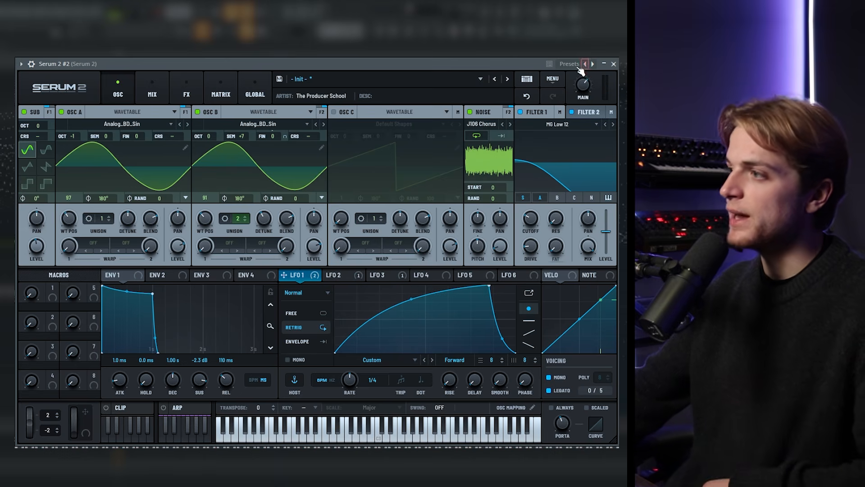
Reset the whole patch to the init preset
click(553, 78)
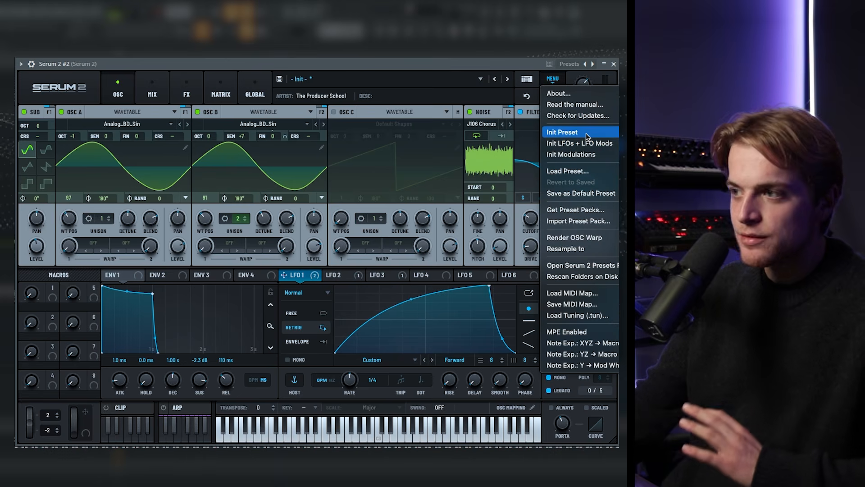
click(585, 133)
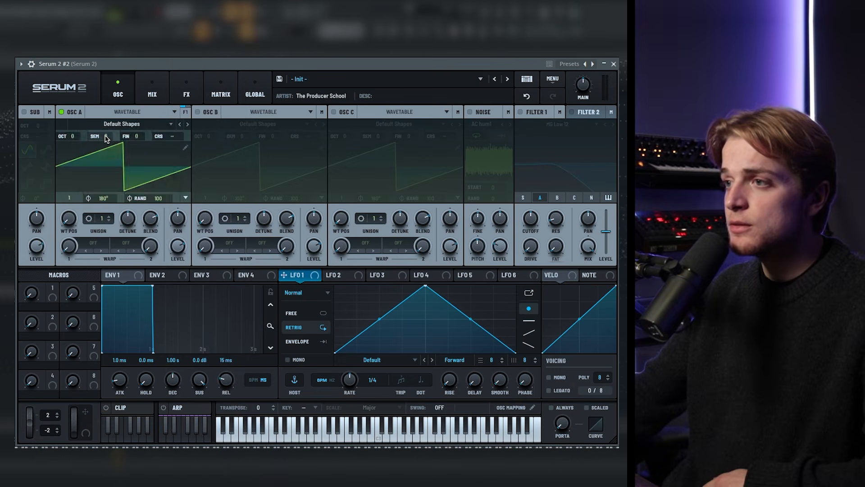
click(122, 123)
key(Escape)
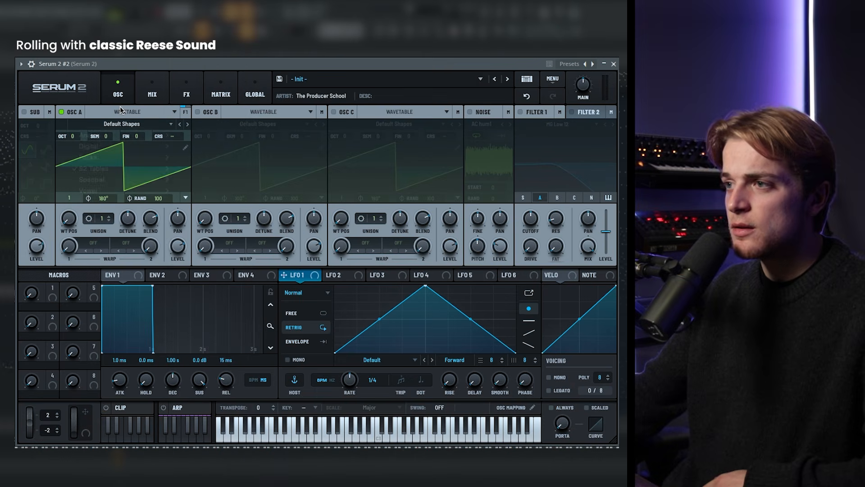
Load the analog Basic Mini wavetable into Oscillator A, with 8 unison voices and the octave at -1
click(170, 123)
mouse_move(135, 135)
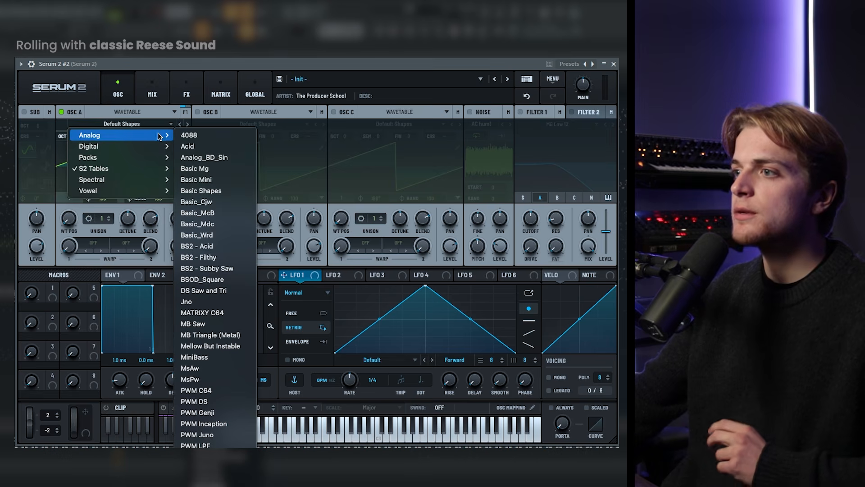
click(205, 181)
drag(102, 218, 105, 179)
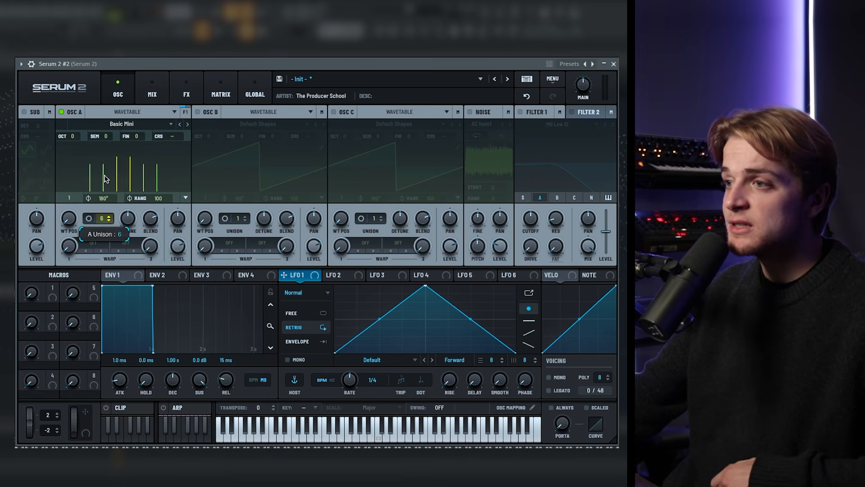
drag(72, 136, 72, 142)
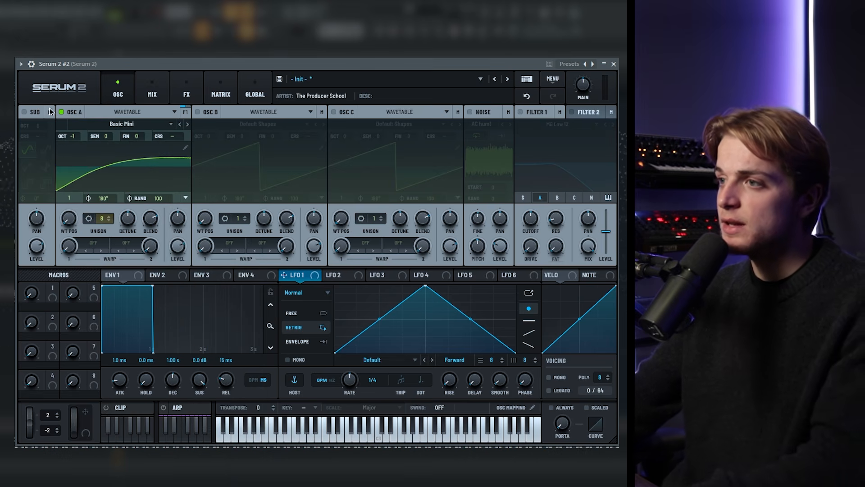
Enable Filter 1 and make the voicing mono and legato with a portamento time of 92 ms
click(520, 111)
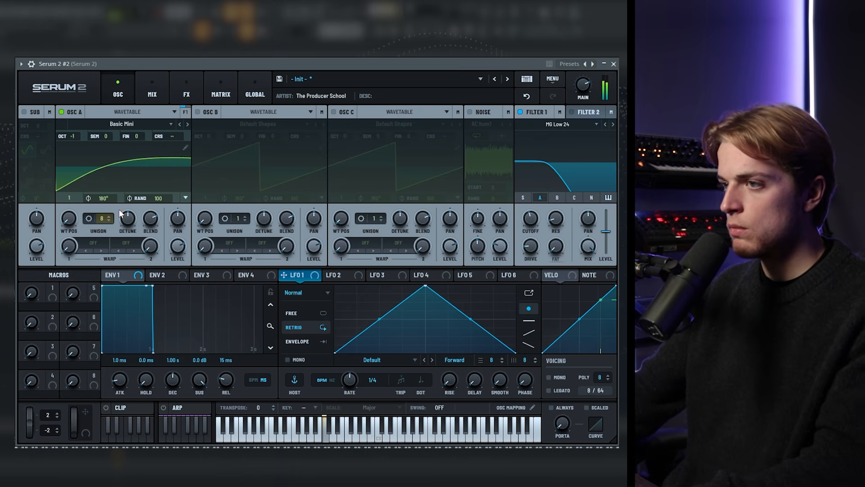
click(88, 218)
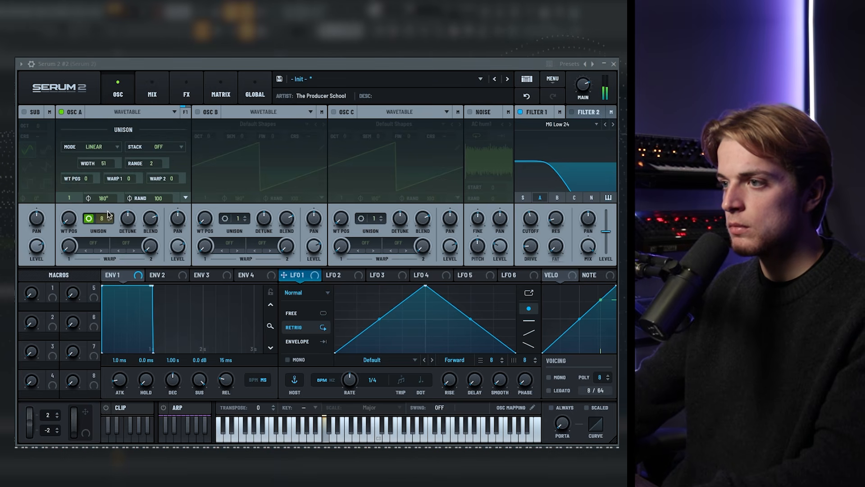
click(89, 218)
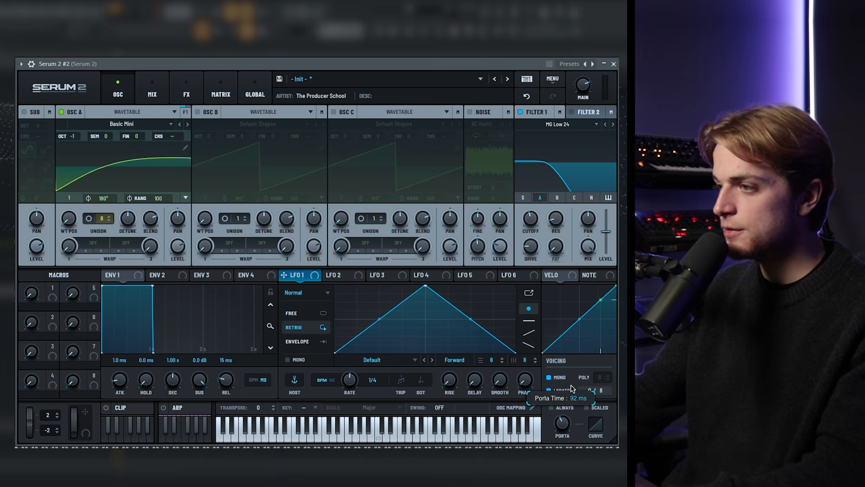
Lower Oscillator A's unison detune and adjust Filter 1's cutoff
drag(123, 220, 122, 232)
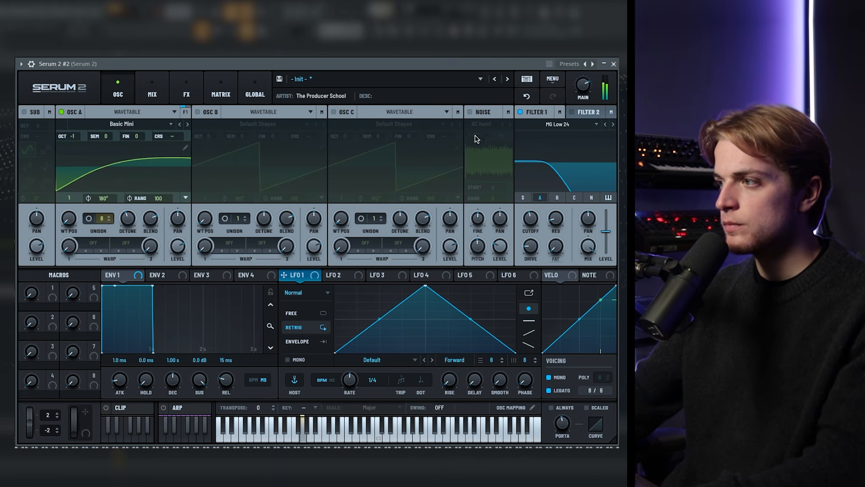
drag(530, 225, 532, 242)
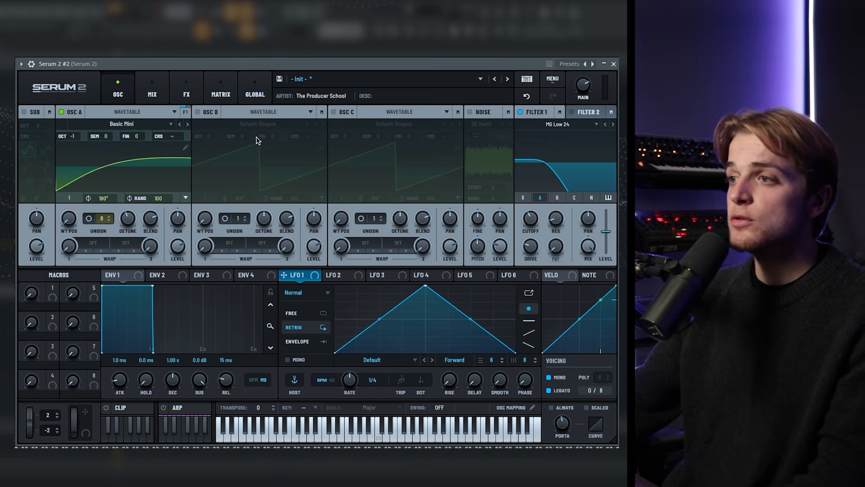
Load the digital FMFM wavetable into Oscillator B at wavetable position 52, with Oscillator A switched off
click(203, 117)
click(254, 124)
mouse_move(224, 148)
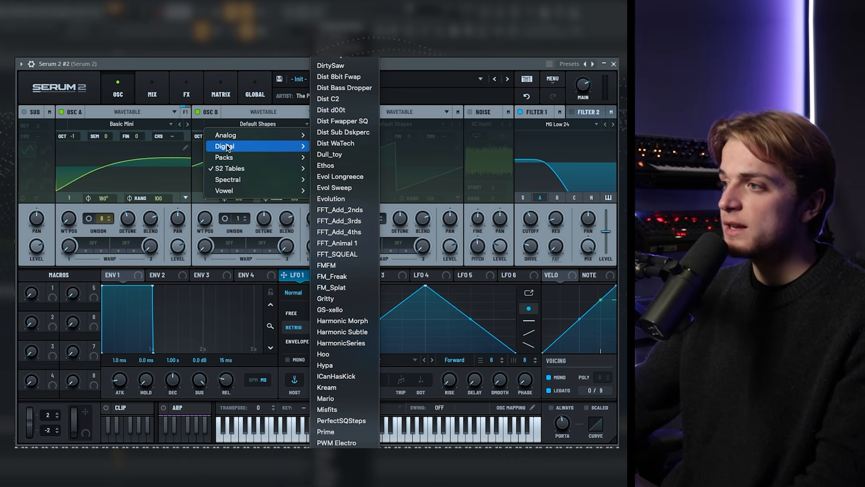
click(358, 263)
click(61, 112)
drag(208, 223, 212, 202)
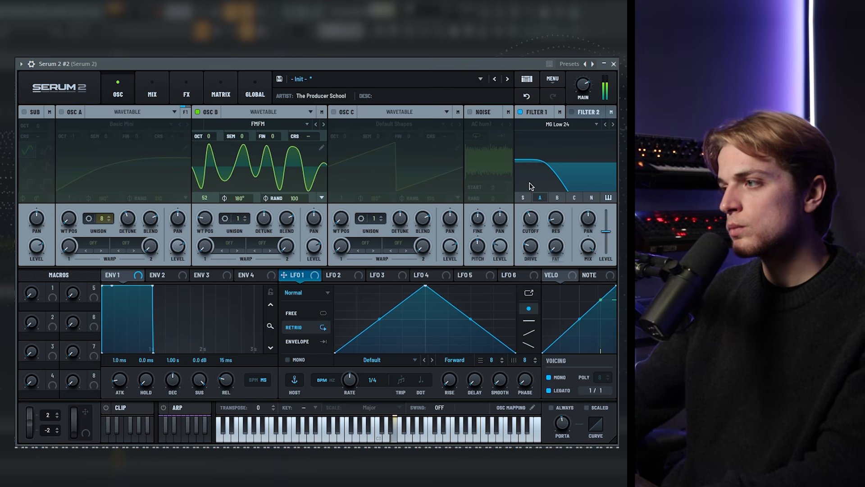
Run Oscillator B through Filter 2 as MG Low 12 with a 714 Hz cutoff, and switch Oscillator A back on
click(558, 198)
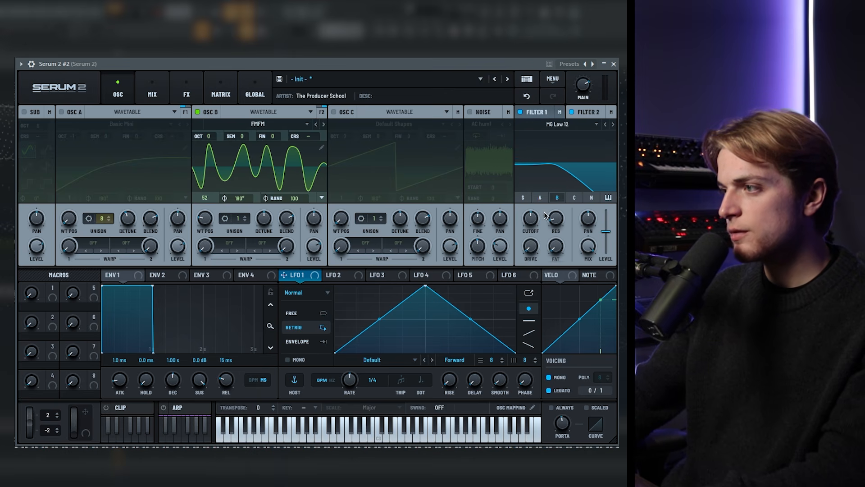
drag(547, 215, 537, 209)
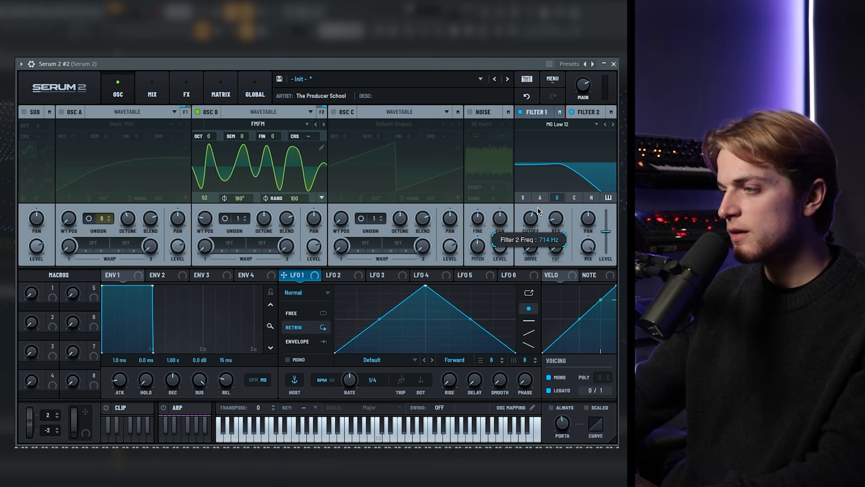
click(60, 111)
Lower Oscillator B's level and set the fine tuning to 11 cents on Oscillator A and -9 cents on Oscillator B
drag(309, 251, 310, 271)
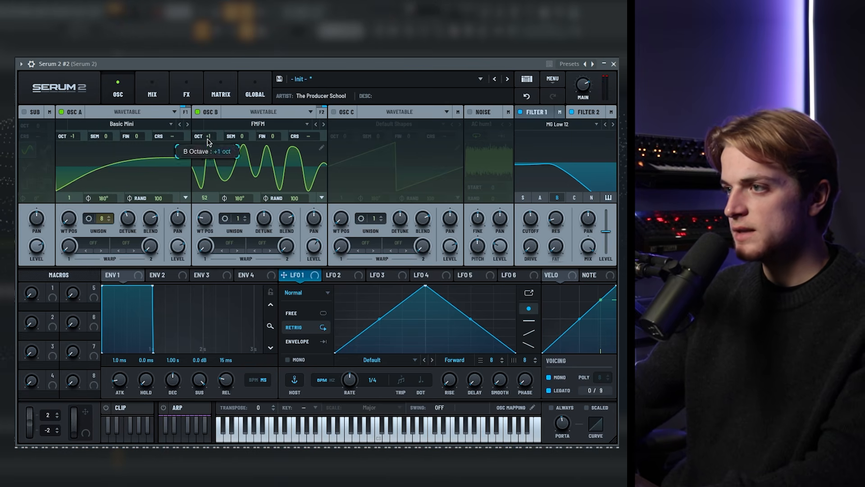
drag(152, 140, 153, 131)
mouse_move(280, 138)
mouse_down()
mouse_move(280, 146)
mouse_move(280, 135)
mouse_up()
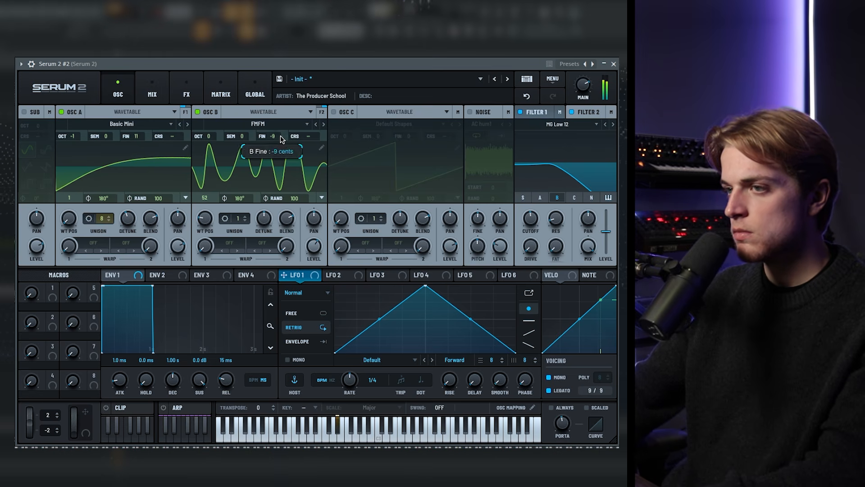
Lower Filter 2's cutoff and return Oscillator B's wavetable position to 1
drag(529, 221, 527, 229)
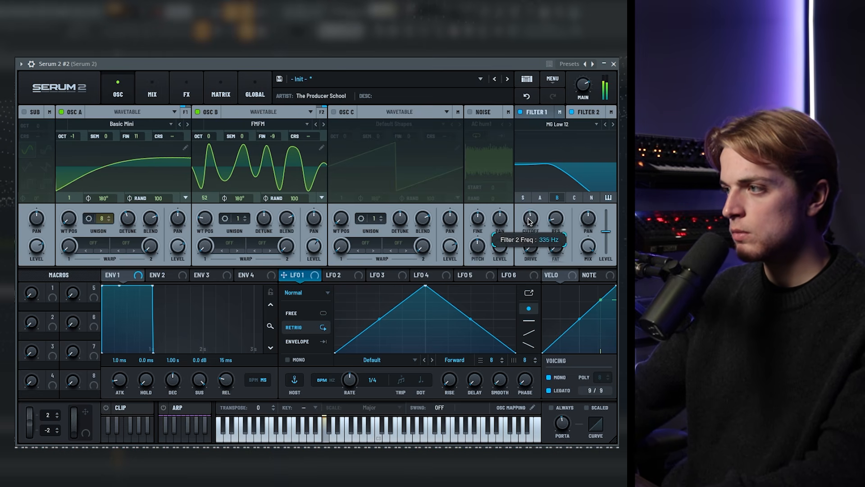
drag(211, 202, 220, 227)
drag(532, 232, 533, 225)
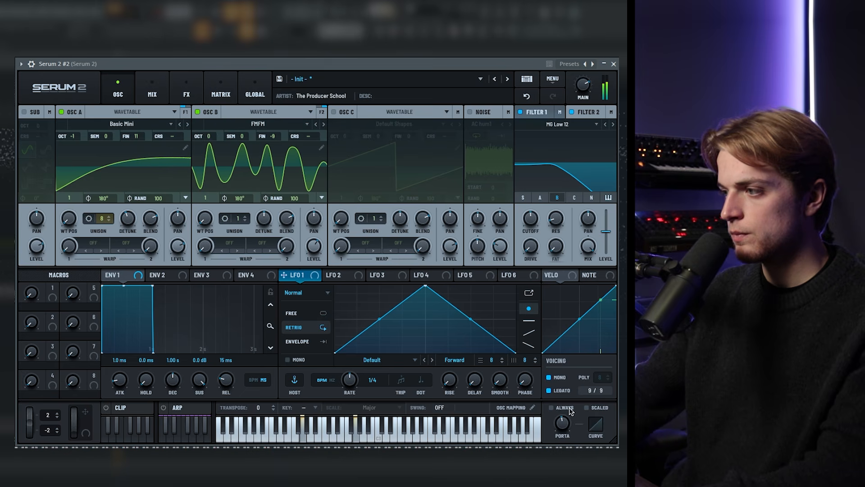
mouse_move(567, 425)
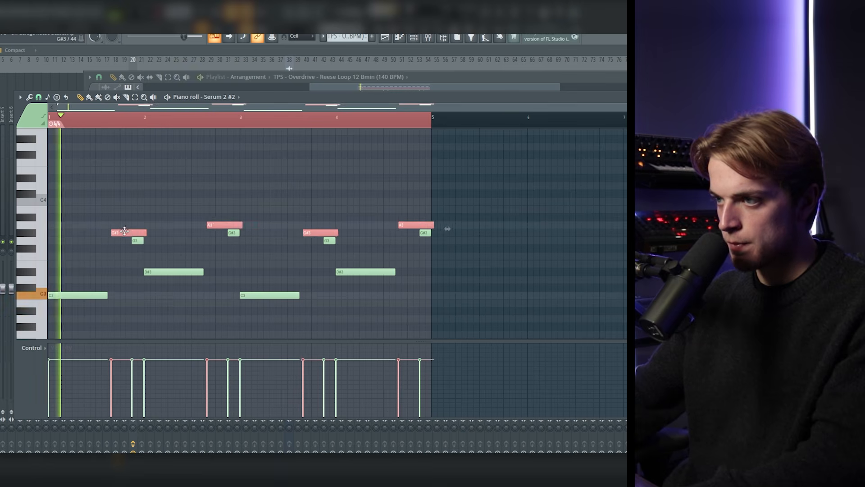
Replace the slide and short notes in the pattern's first two bars with a single G3 and a single G#3
click(127, 242)
right_click(228, 232)
drag(227, 225, 227, 233)
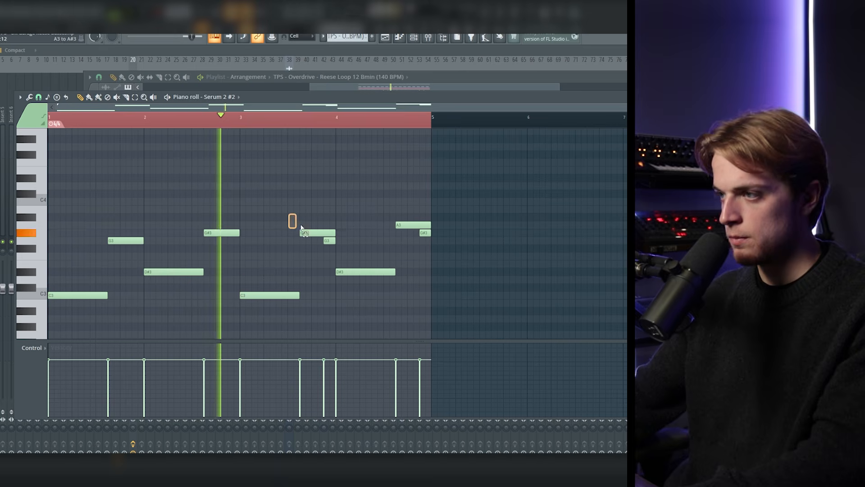
Delete all notes in bars 3 and 4 and duplicate the first two bars' phrase in their place
drag(283, 214, 477, 260)
key(Delete)
right_click(269, 295)
right_click(366, 272)
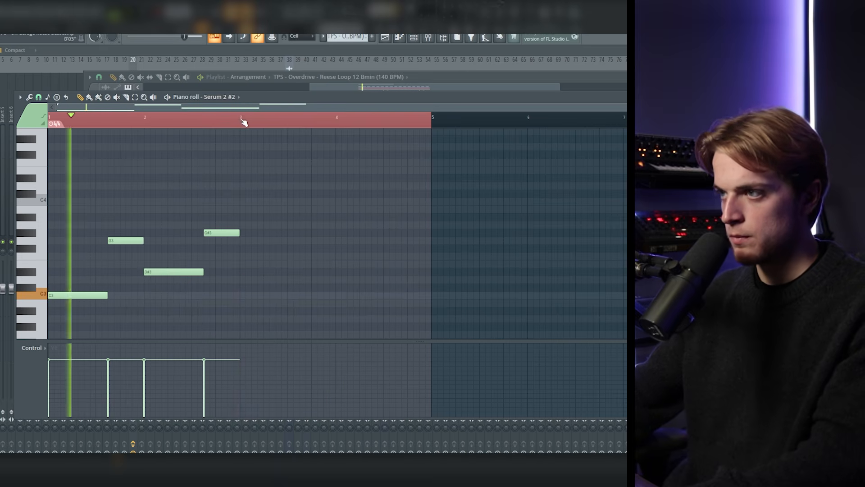
key(ctrl+a)
key(ctrl+b)
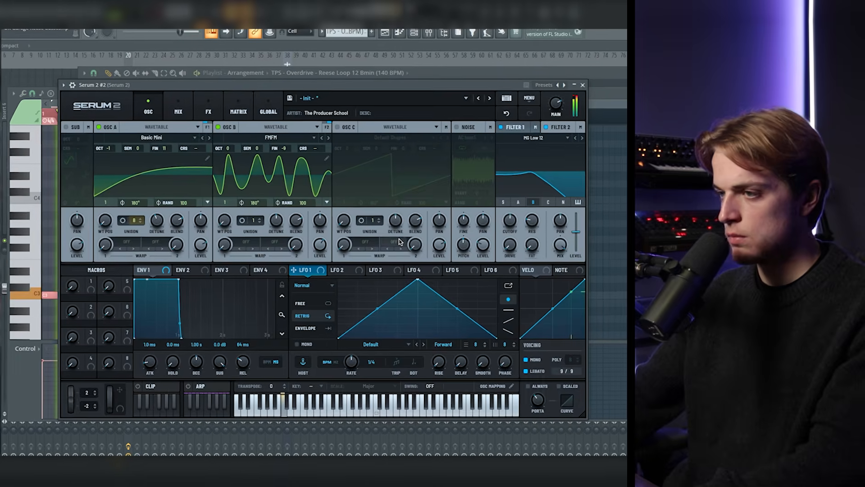
Set Envelope 1's sustain to -2.4 dB and release to 64 ms, and assign it to modulate Filter 2's cutoff
drag(177, 281, 177, 283)
drag(128, 269, 520, 217)
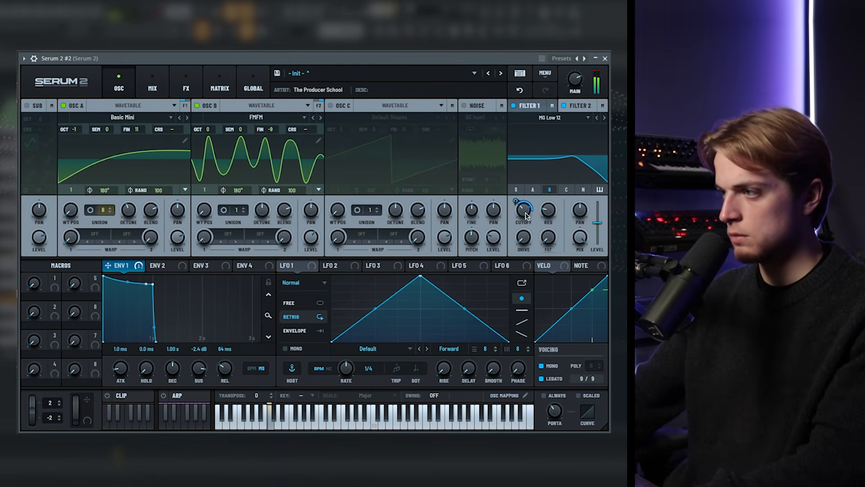
mouse_move(518, 209)
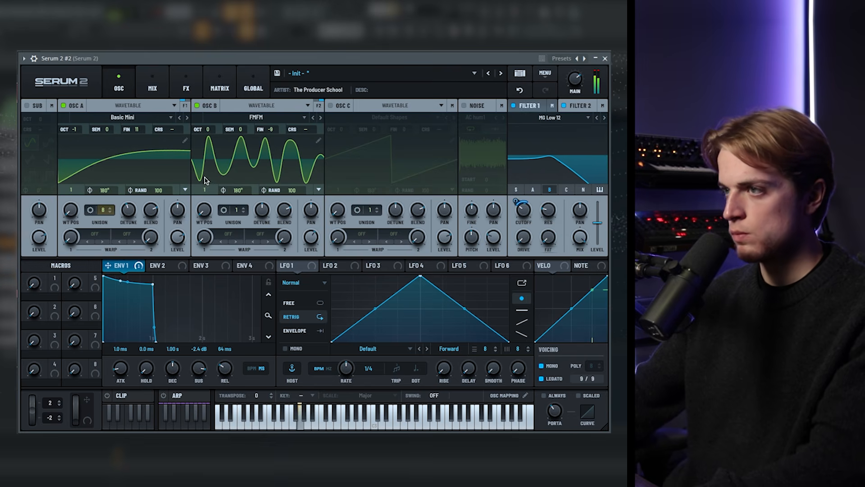
Enable the sine sub oscillator at octave -1 and lower its level
mouse_move(315, 257)
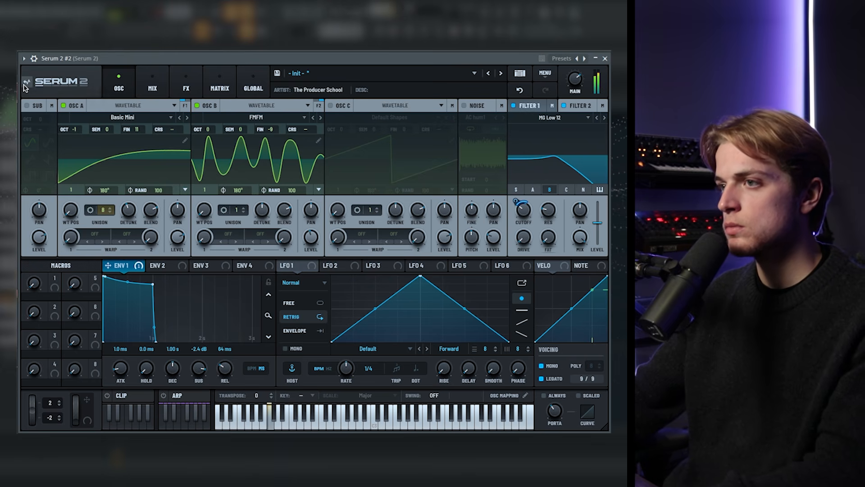
click(32, 108)
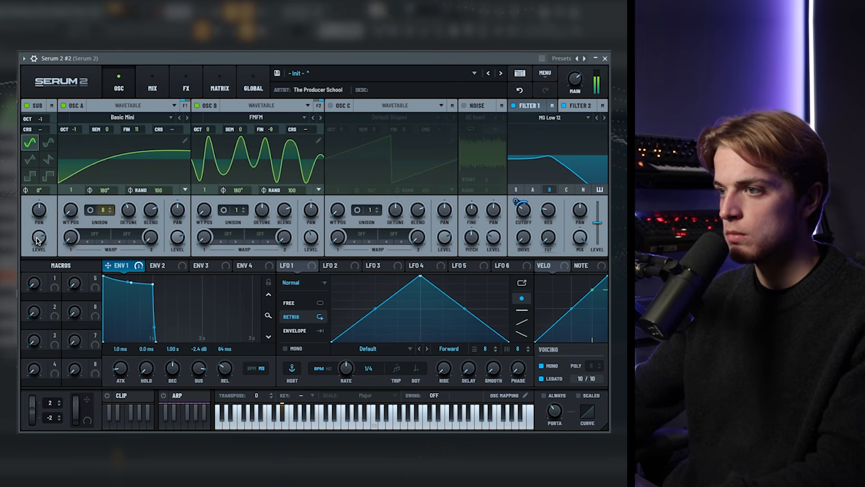
drag(38, 241, 38, 250)
Add a Utility effect to the main effects chain and enable its mono bass
click(153, 84)
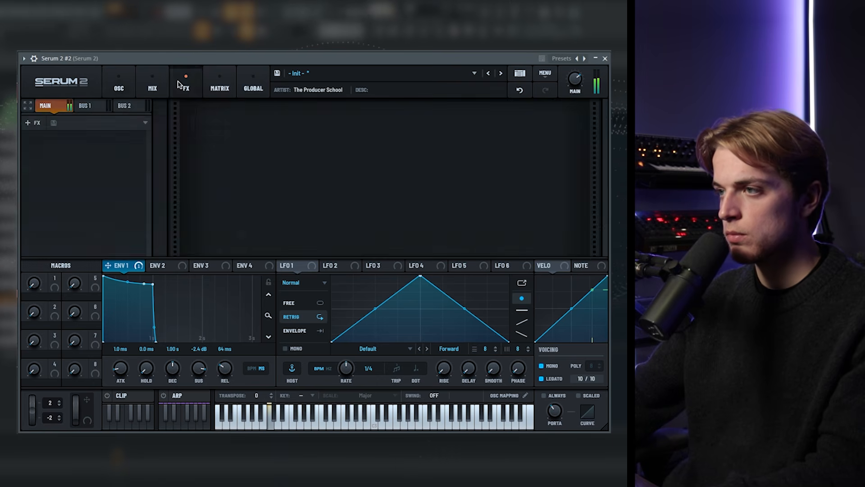
click(130, 80)
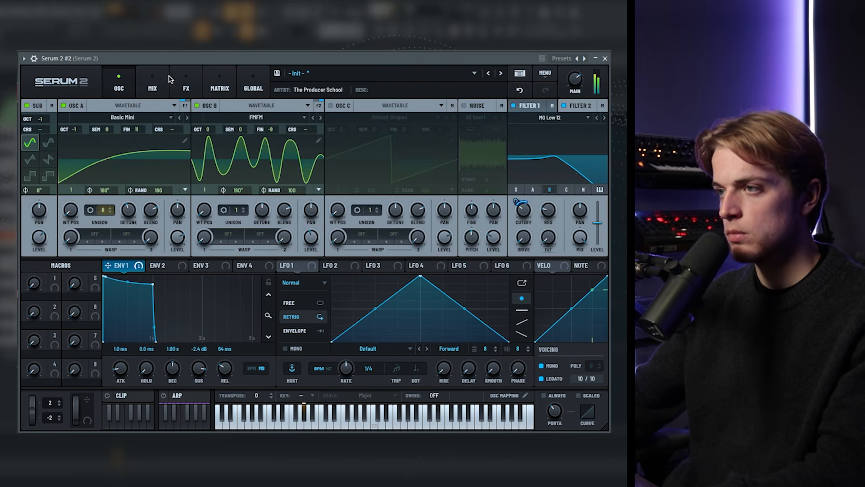
click(185, 84)
click(393, 113)
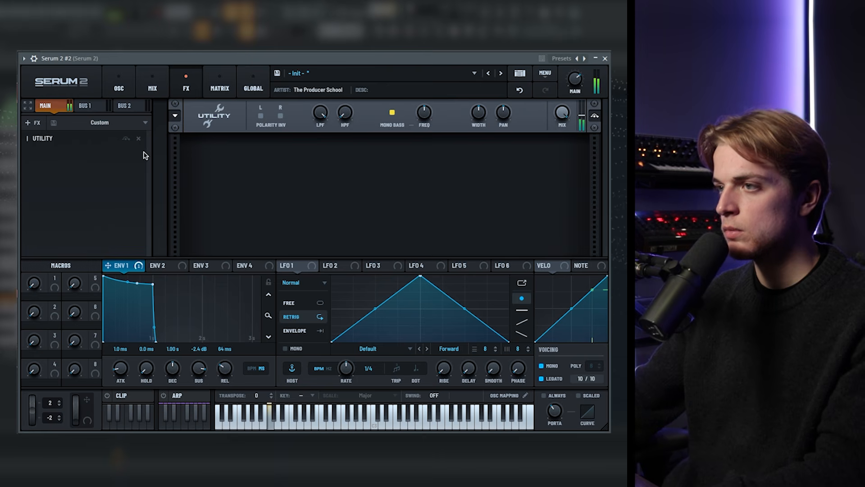
Route the sub oscillator to the direct output so it bypasses the main effects
click(118, 84)
click(186, 84)
click(152, 83)
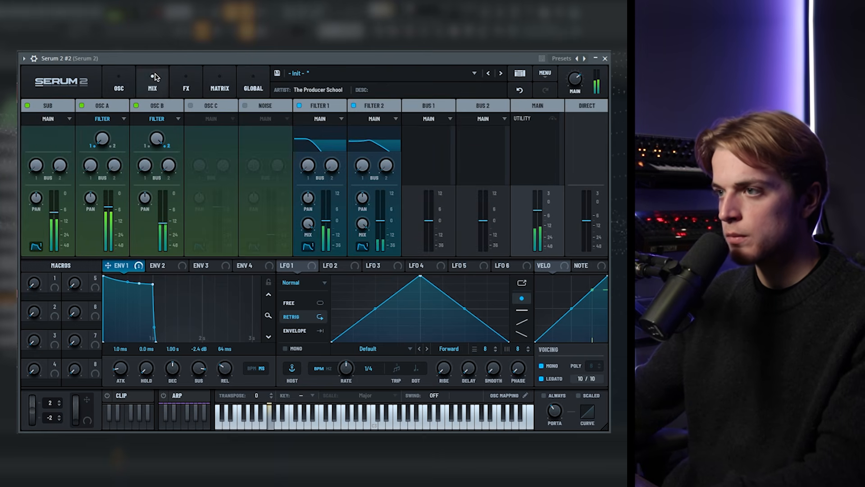
click(67, 119)
click(50, 153)
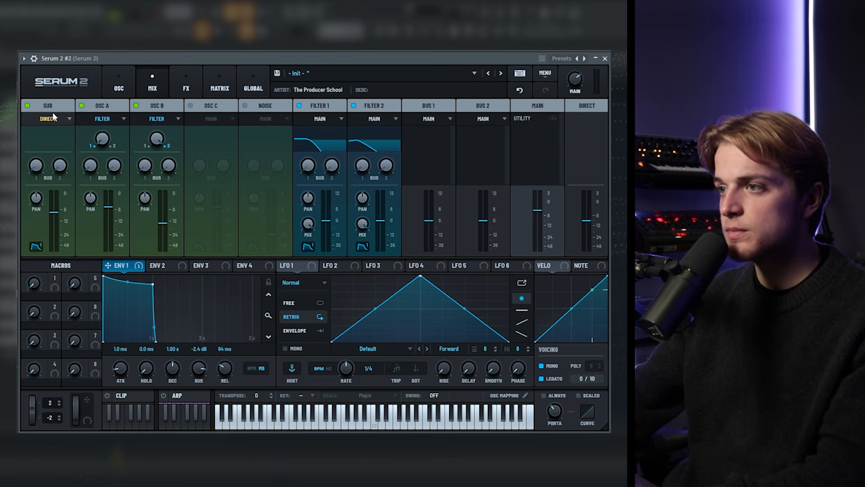
Add a Hyper/Dimension effect after the Utility with its mix adjusted, and set Envelope 1's release to 205 ms
click(186, 83)
right_click(52, 185)
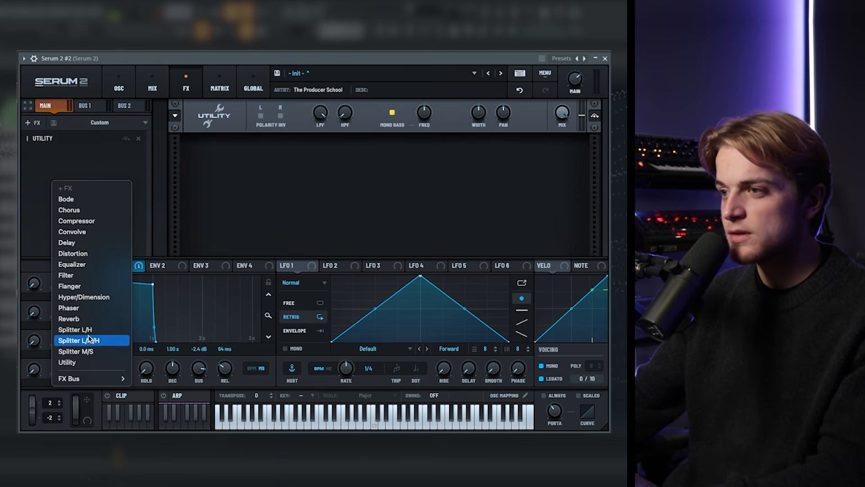
click(118, 297)
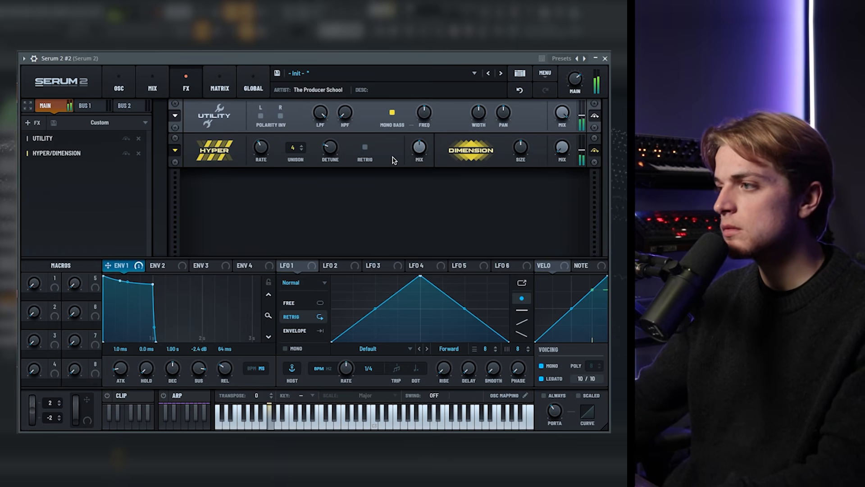
mouse_move(426, 153)
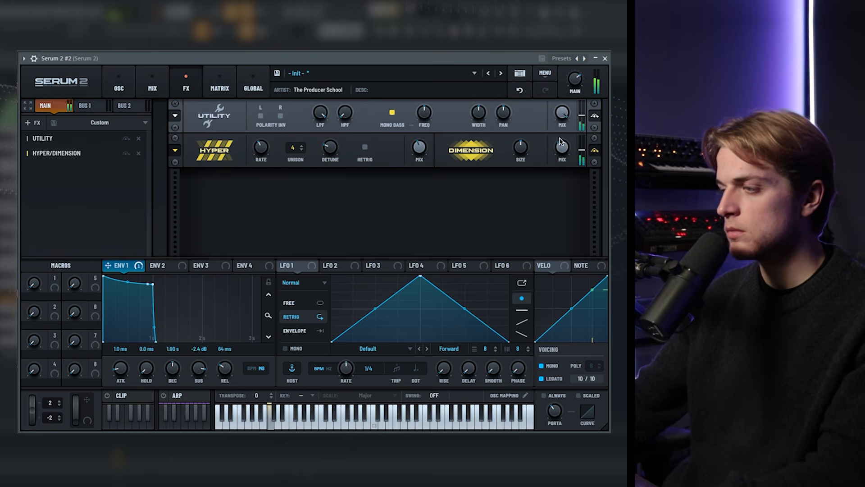
scroll(232, 371, up, 3)
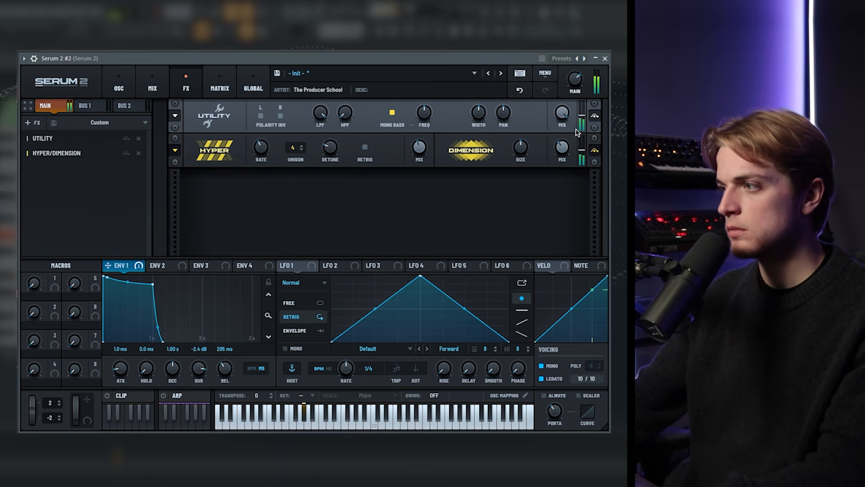